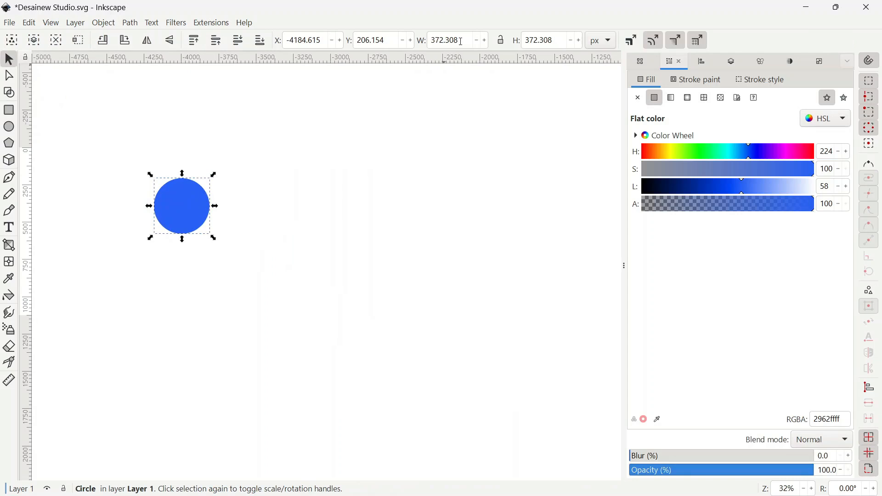
- Resize the blue circle proportionally to 50 px wide and 50 px high
{"action": "left_click", "coordinate": [461, 45]}
{"action": "key", "text": "ctrl+a"}
{"action": "type", "text": "5"}
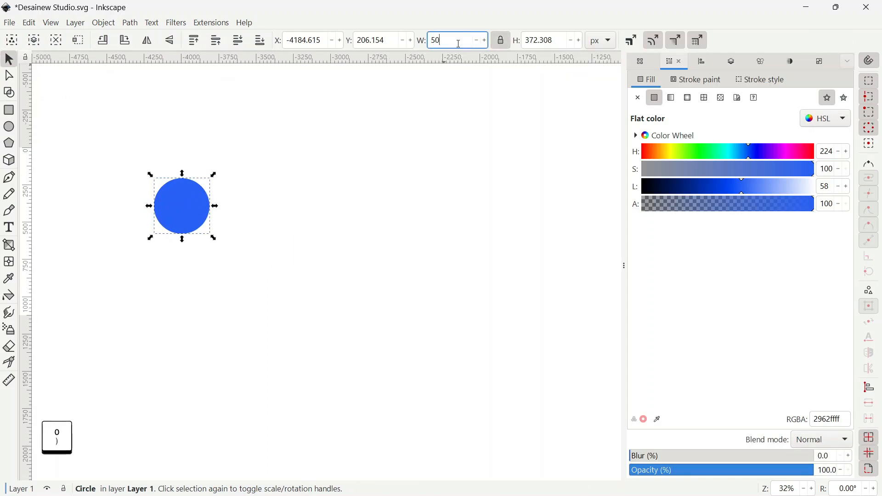
{"action": "key", "text": "Return"}
{"action": "scroll", "coordinate": [139, 180], "scroll_direction": "up", "scroll_amount": 5, "text": "ctrl"}
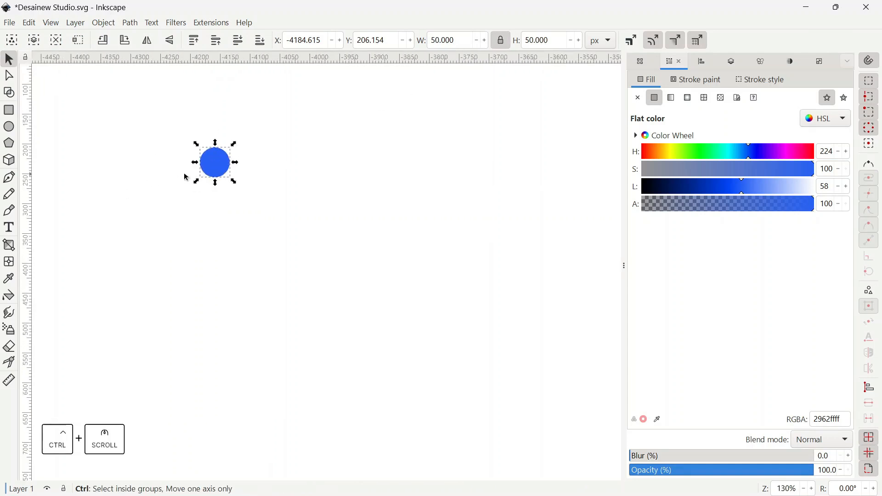
- Convert the blue circle from a shape object into an editable path
{"action": "left_click", "coordinate": [131, 23]}
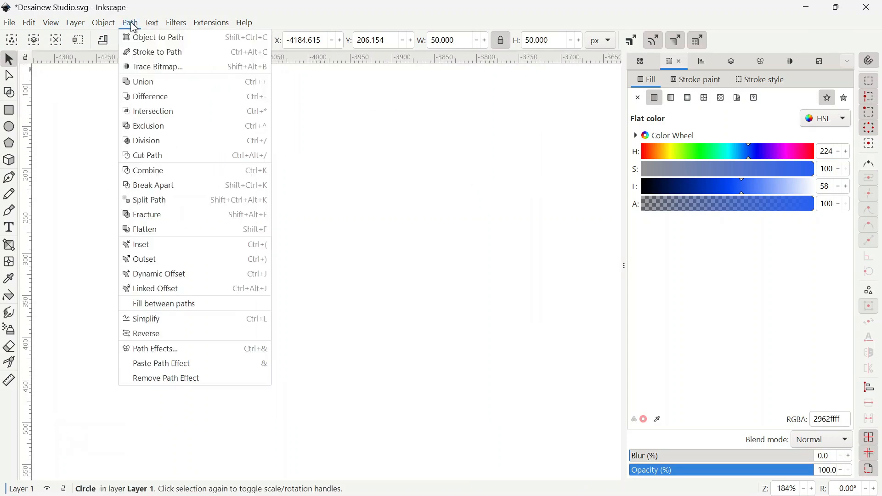
{"action": "left_click", "coordinate": [188, 37]}
{"action": "left_click_drag", "start_coordinate": [213, 217], "coordinate": [171, 175]}
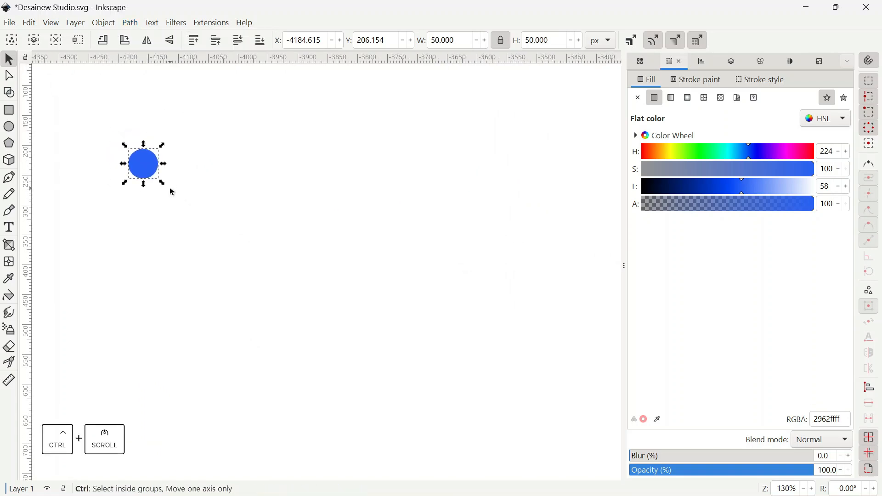
{"action": "scroll", "coordinate": [175, 190], "scroll_direction": "down", "scroll_amount": 1, "text": "ctrl"}
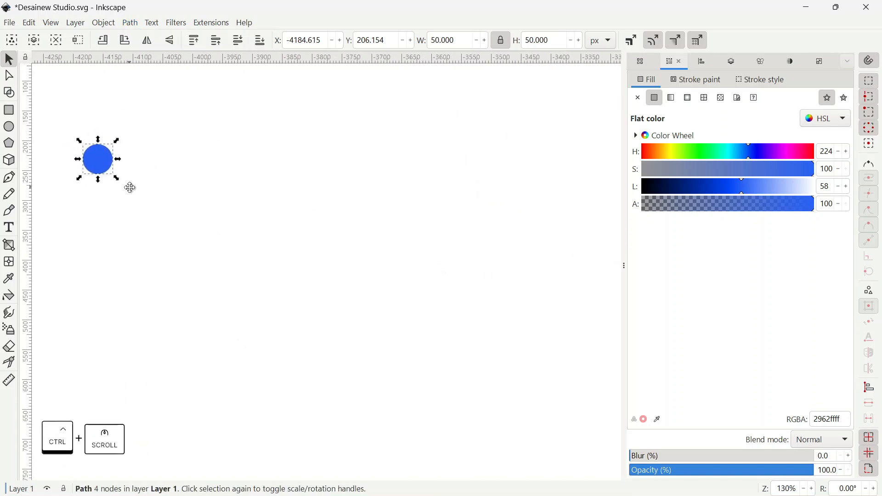
- Open the Create Tiled Clones settings for the circle and show the shift options
{"action": "left_click", "coordinate": [29, 23]}
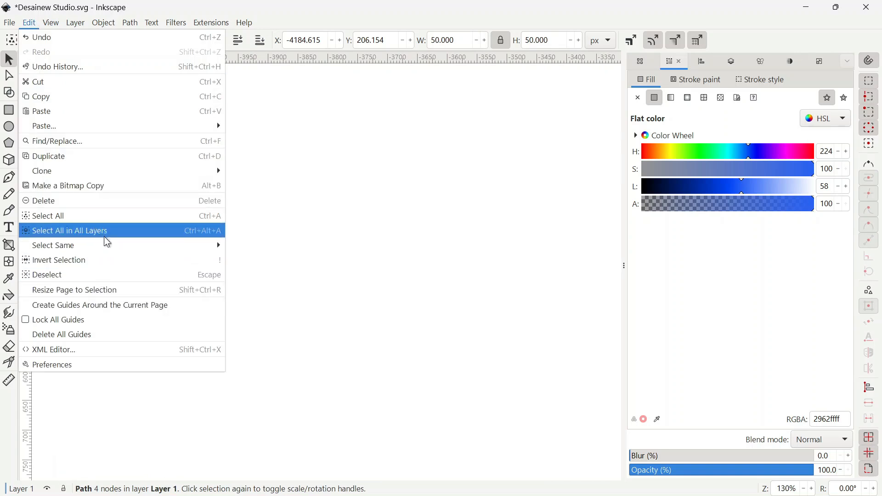
{"action": "mouse_move", "coordinate": [117, 172]}
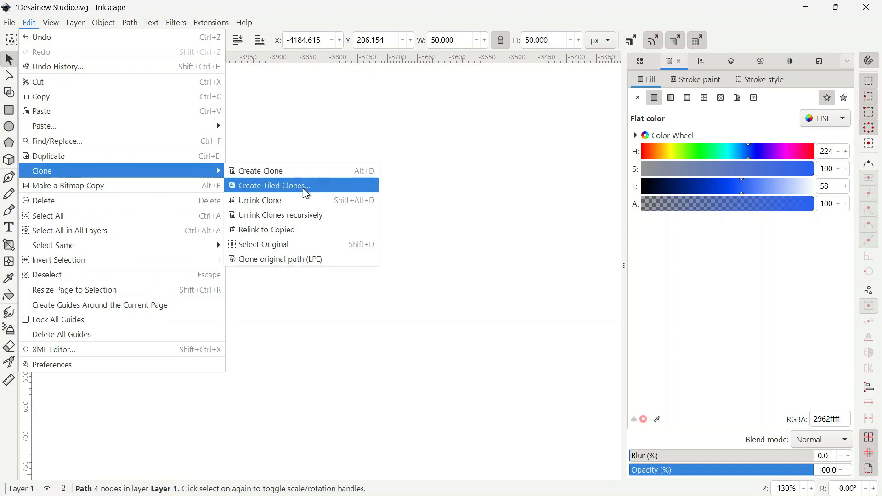
{"action": "left_click", "coordinate": [327, 185]}
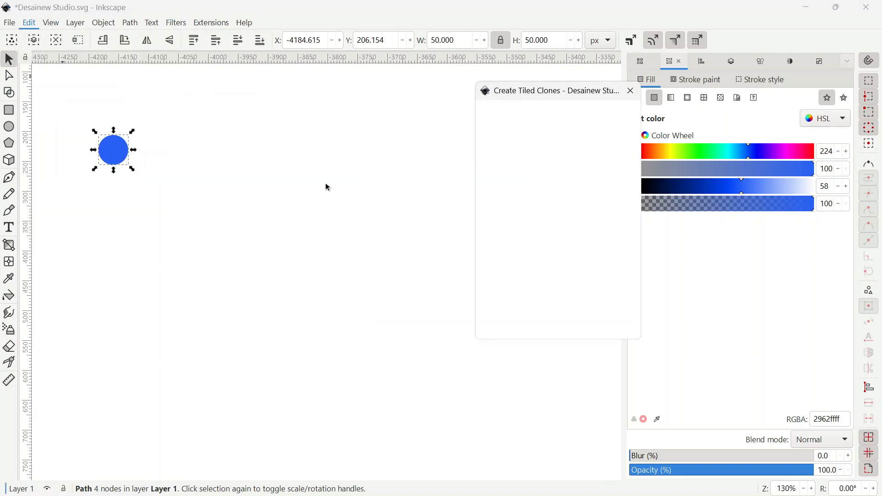
{"action": "left_click_drag", "start_coordinate": [567, 88], "coordinate": [360, 95]}
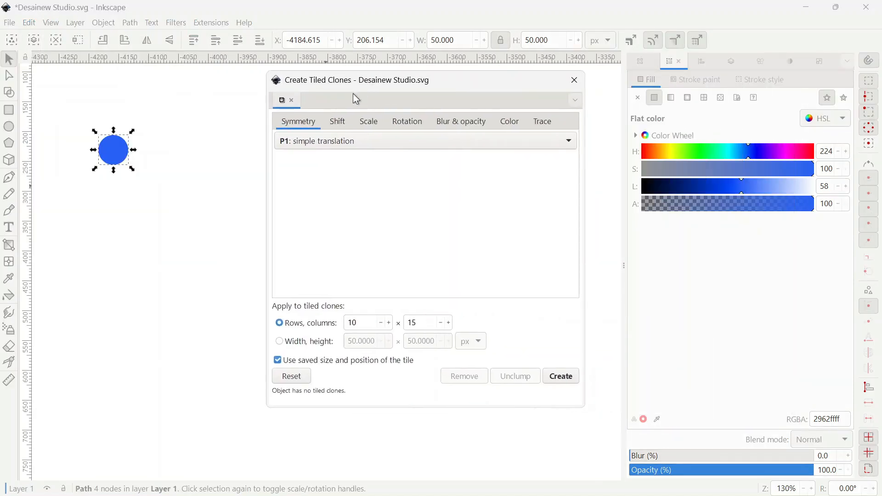
{"action": "left_click", "coordinate": [338, 122]}
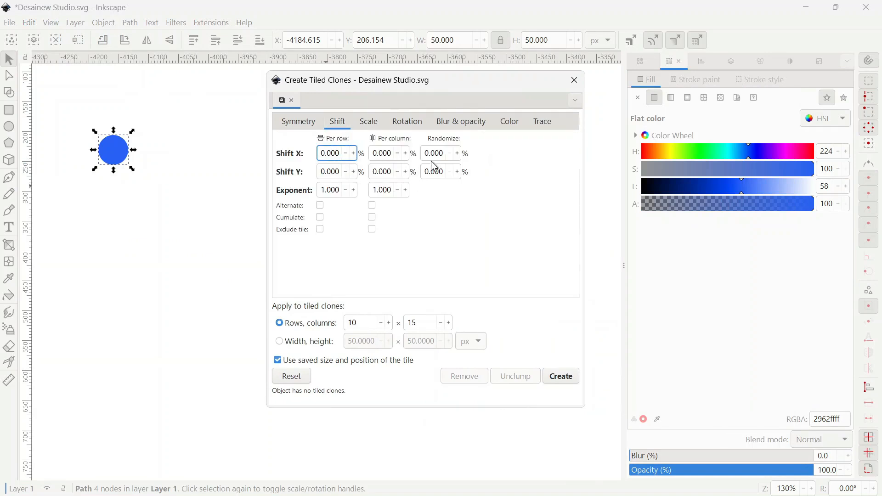
- Create tiled clones of the circle in 10 rows and 15 columns, and close the dialog
{"action": "key", "text": "ctrl+a"}
{"action": "type", "text": "1"}
{"action": "key", "text": "ctrl+a"}
{"action": "type", "text": "1"}
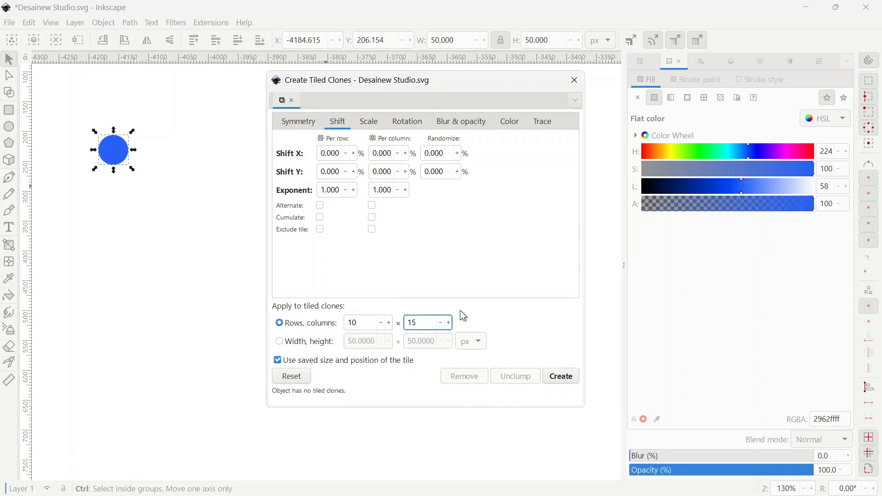
{"action": "left_click", "coordinate": [564, 381]}
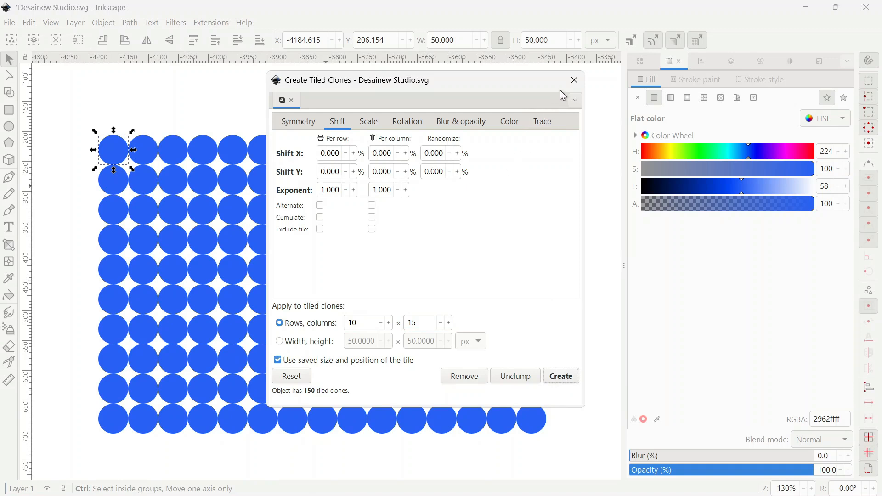
{"action": "left_click", "coordinate": [575, 82]}
- Pull the extra circle off the upper-left corner of the grid and delete it
{"action": "left_click_drag", "start_coordinate": [206, 124], "coordinate": [240, 132]}
{"action": "left_click_drag", "start_coordinate": [159, 161], "coordinate": [110, 133]}
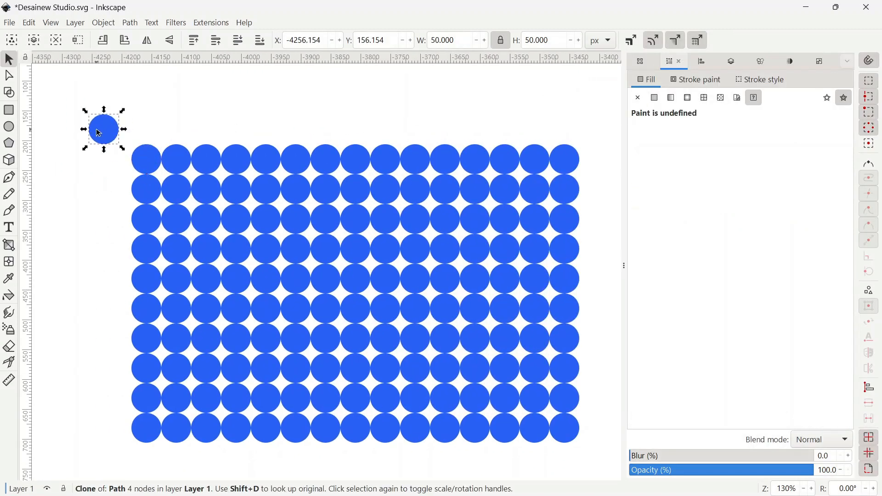
{"action": "key", "text": "Delete"}
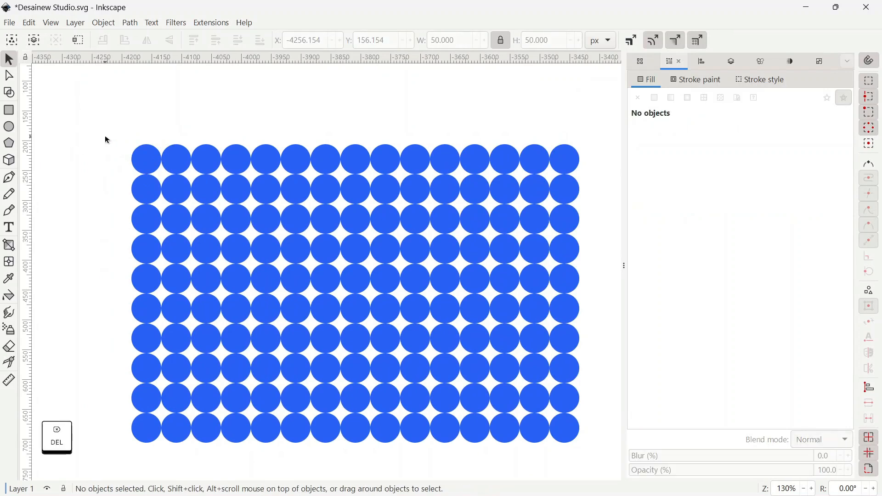
- Place guides along the left and top edges of the circle grid
{"action": "scroll", "coordinate": [105, 135], "scroll_direction": "down", "scroll_amount": 1, "text": "ctrl"}
{"action": "left_click_drag", "start_coordinate": [100, 117], "coordinate": [477, 427]}
{"action": "left_click", "coordinate": [368, 372]}
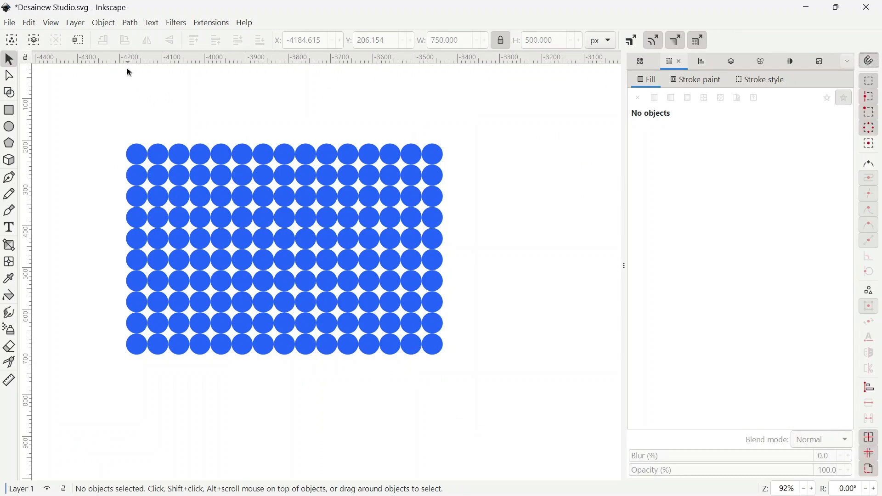
{"action": "scroll", "coordinate": [120, 99], "scroll_direction": "up", "scroll_amount": 2, "text": "ctrl"}
{"action": "left_click_drag", "start_coordinate": [28, 196], "coordinate": [130, 192]}
{"action": "scroll", "coordinate": [141, 206], "scroll_direction": "down", "scroll_amount": 2, "text": "ctrl"}
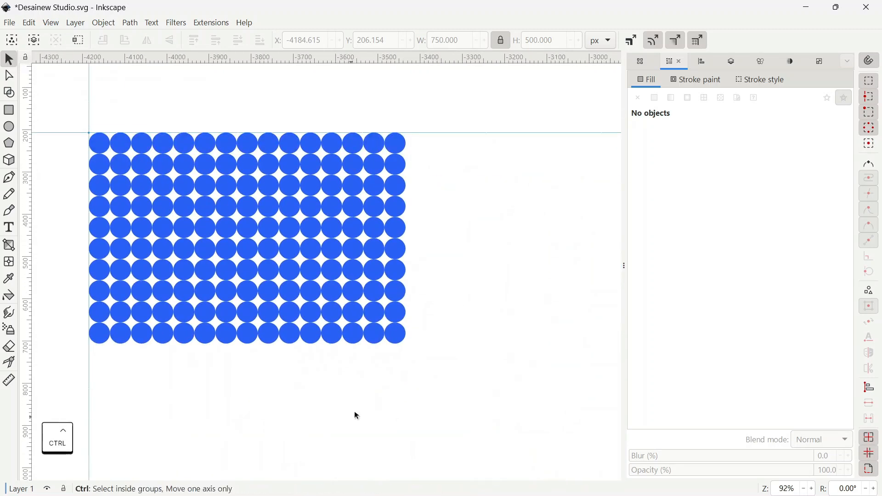
- Place guides along the bottom and right edges of the circle grid
{"action": "scroll", "coordinate": [388, 369], "scroll_direction": "up", "scroll_amount": 2, "text": "ctrl"}
{"action": "left_click_drag", "start_coordinate": [28, 309], "coordinate": [421, 311]}
{"action": "left_click_drag", "start_coordinate": [407, 58], "coordinate": [419, 311]}
{"action": "scroll", "coordinate": [457, 314], "scroll_direction": "down", "scroll_amount": 3, "text": "ctrl"}
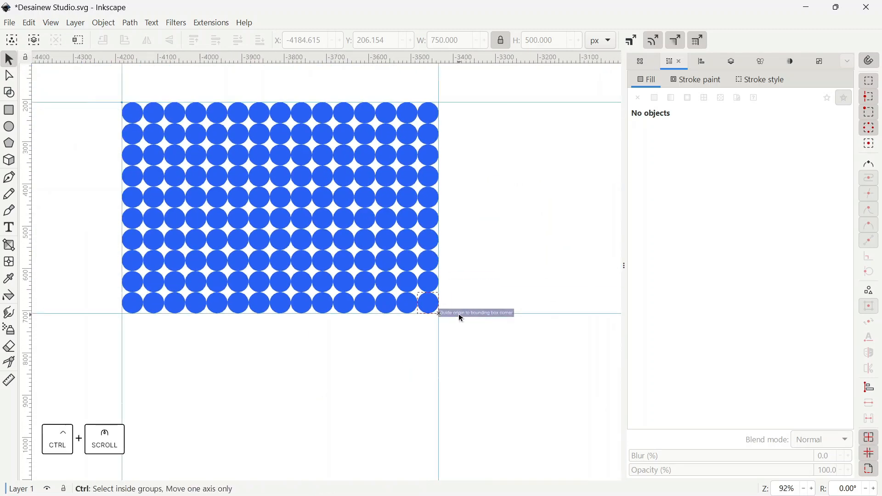
- Draw a blue rectangle about 357 × 45 px in the empty area left of the circle grid
{"action": "scroll", "coordinate": [214, 137], "scroll_direction": "up", "scroll_amount": 1, "text": "ctrl"}
{"action": "left_click_drag", "start_coordinate": [190, 153], "coordinate": [558, 203]}
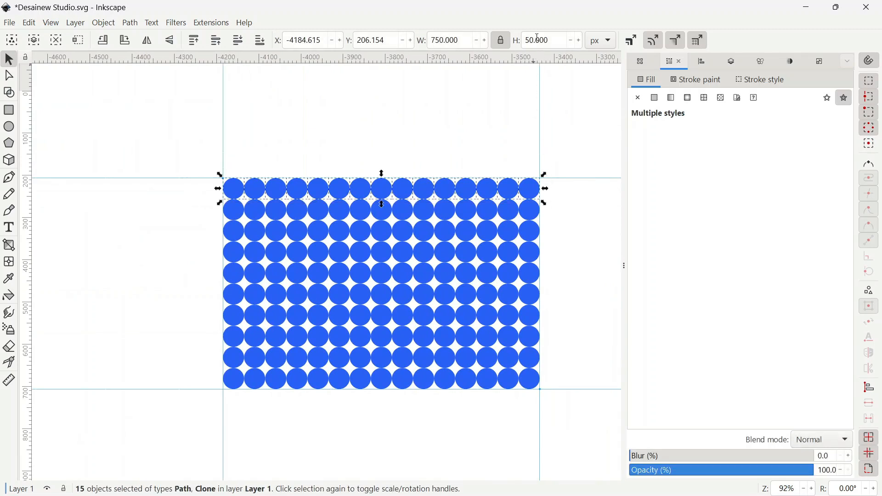
{"action": "left_click_drag", "start_coordinate": [146, 260], "coordinate": [382, 245]}
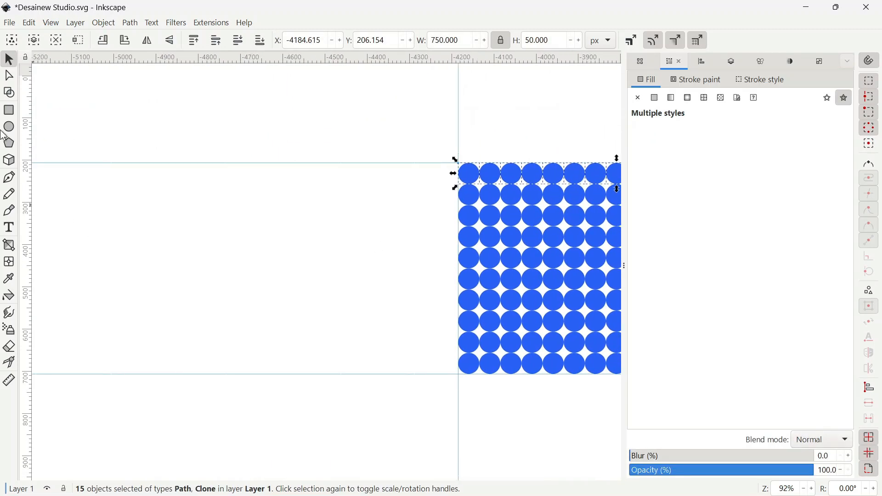
{"action": "left_click", "coordinate": [8, 110]}
{"action": "left_click_drag", "start_coordinate": [59, 180], "coordinate": [211, 198]}
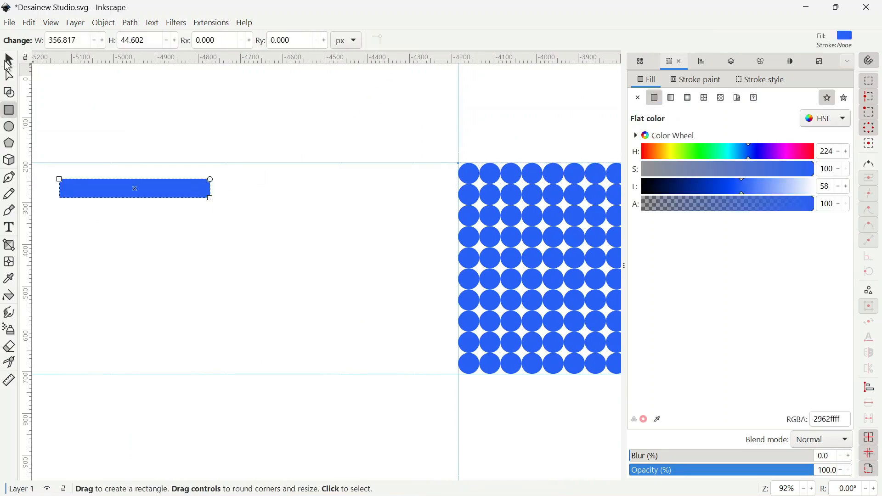
{"action": "left_click", "coordinate": [8, 63]}
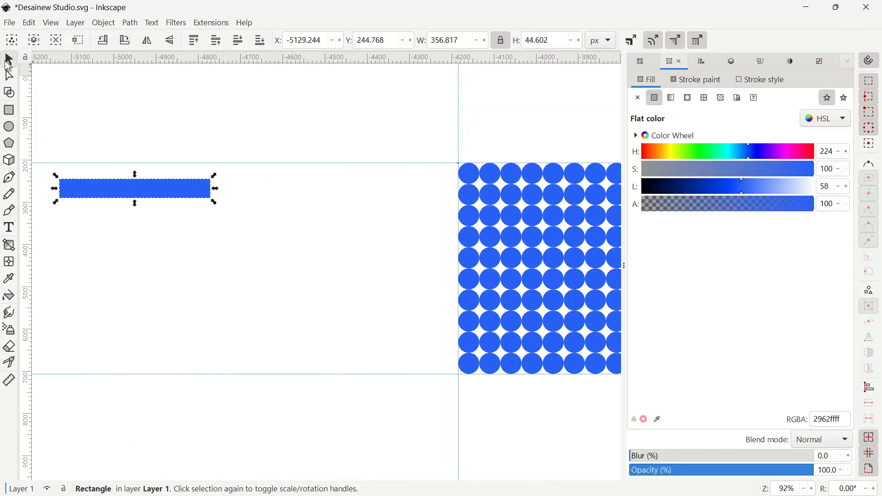
- Set the rectangle's width to 750 px and its height to 50 px
{"action": "left_click", "coordinate": [458, 41]}
{"action": "key", "text": "ctrl+a"}
{"action": "type", "text": "5"}
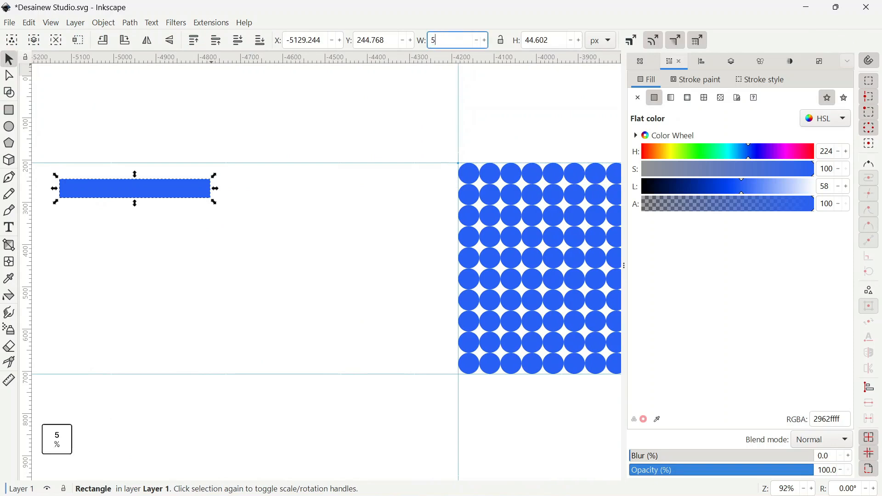
{"action": "type", "text": "0"}
{"action": "key", "text": "ctrl+a"}
{"action": "type", "text": "75"}
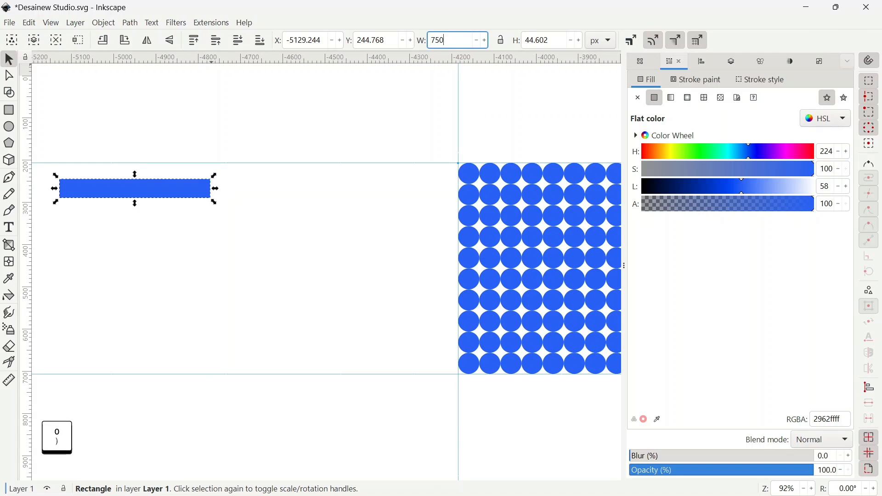
{"action": "key", "text": "Tab"}
{"action": "type", "text": "50"}
{"action": "key", "text": "Return"}
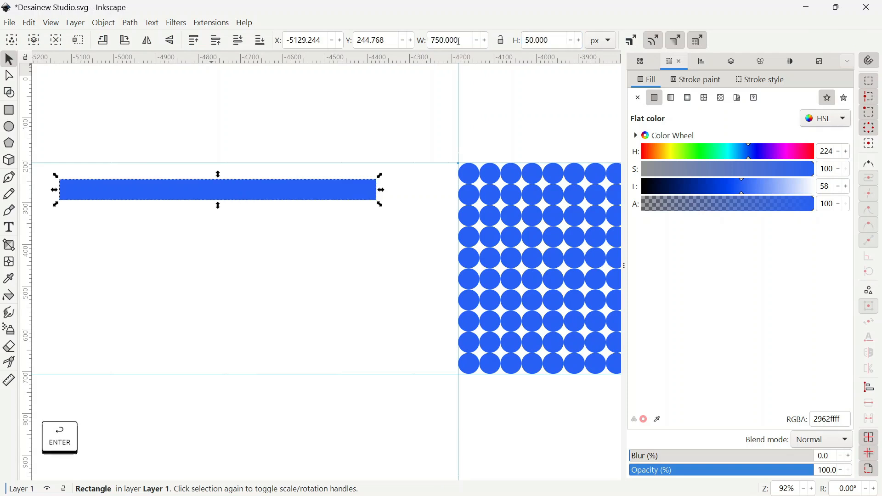
- Align the rectangle's top edge with the upper guide and fill it with light green from the Material Design palette
{"action": "left_click_drag", "start_coordinate": [70, 181], "coordinate": [61, 170]}
{"action": "key", "text": "ctrl+shift+w"}
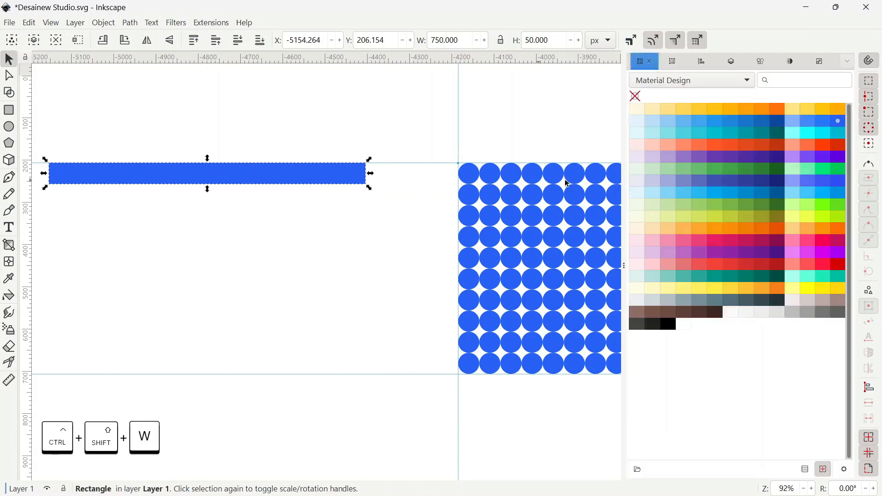
{"action": "left_click", "coordinate": [813, 172]}
- Duplicate the light green stripe directly below itself and fill the copy with a darker green
{"action": "key", "text": "ctrl+d"}
{"action": "left_click_drag", "start_coordinate": [347, 182], "coordinate": [346, 205]}
{"action": "left_click", "coordinate": [839, 169]}
- Duplicate the light and dark green stripes downward until ten alternating stripes reach the lower guide
{"action": "left_click_drag", "start_coordinate": [40, 144], "coordinate": [395, 231]}
{"action": "key", "text": "ctrl+d"}
{"action": "left_click_drag", "start_coordinate": [350, 184], "coordinate": [351, 226]}
{"action": "left_click_drag", "start_coordinate": [394, 262], "coordinate": [78, 146]}
{"action": "left_click_drag", "start_coordinate": [78, 179], "coordinate": [75, 271]}
{"action": "left_click_drag", "start_coordinate": [386, 350], "coordinate": [41, 280]}
{"action": "key", "text": "ctrl+d"}
{"action": "left_click_drag", "start_coordinate": [56, 296], "coordinate": [59, 339]}
{"action": "scroll", "coordinate": [435, 345], "scroll_direction": "down", "scroll_amount": 1}
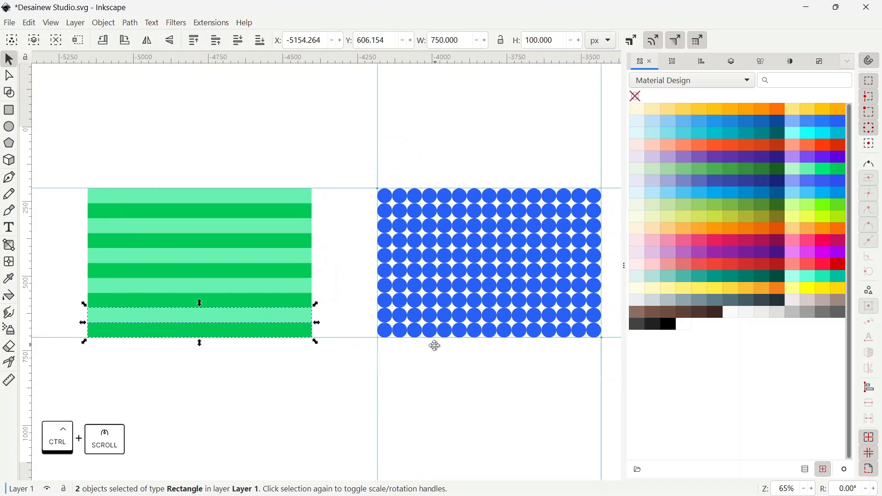
- Duplicate all ten stripes, rotate the copy 90° clockwise, and align it to the original stripes' upper-left corner
{"action": "left_click_drag", "start_coordinate": [57, 174], "coordinate": [321, 376]}
{"action": "key", "text": "ctrl"}
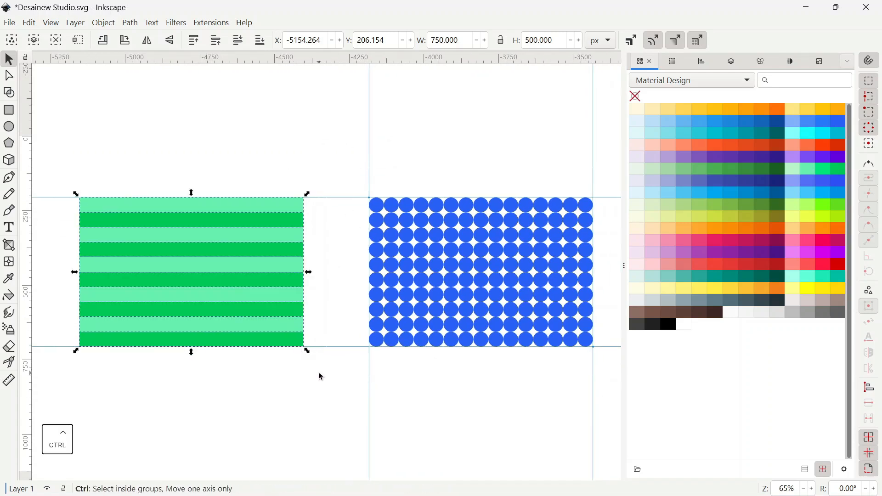
{"action": "key", "text": "ctrl+d"}
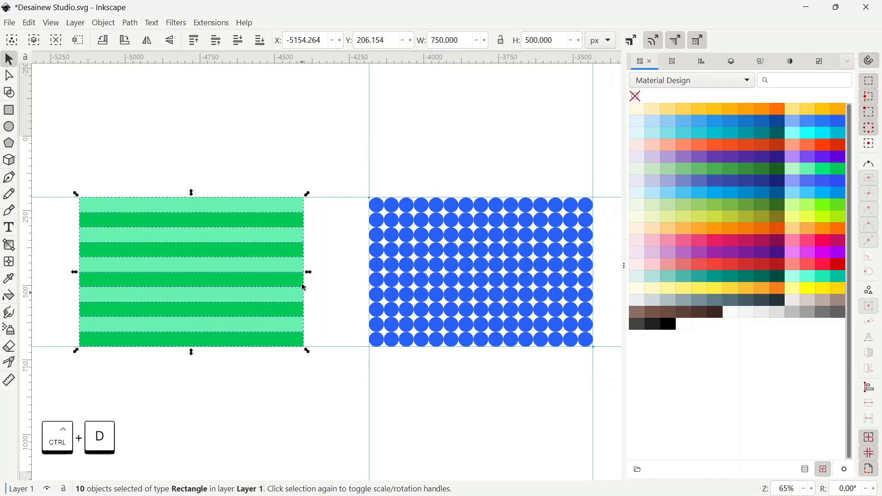
{"action": "left_click", "coordinate": [126, 43]}
{"action": "left_click_drag", "start_coordinate": [124, 170], "coordinate": [86, 212]}
- Duplicate the first five vertical stripes and place the copies at the right end to complete fifteen columns
{"action": "scroll", "coordinate": [123, 225], "scroll_direction": "down", "scroll_amount": 5}
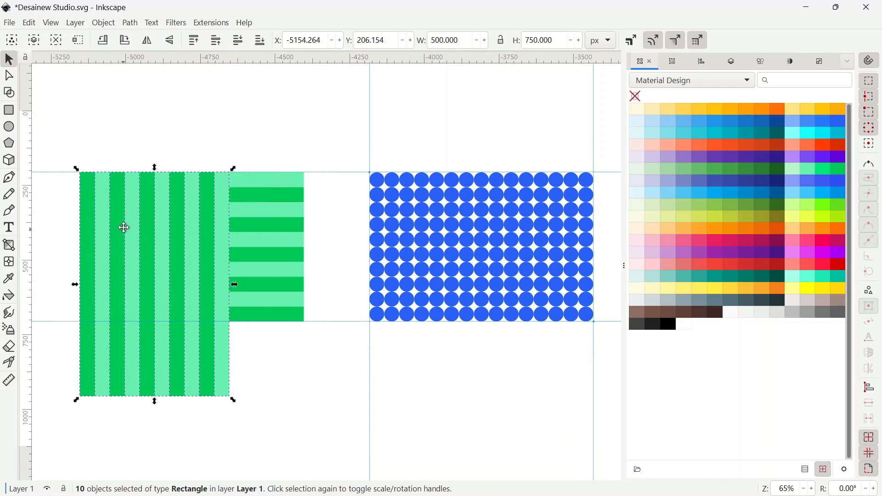
{"action": "scroll", "coordinate": [136, 231], "scroll_direction": "up", "scroll_amount": 2}
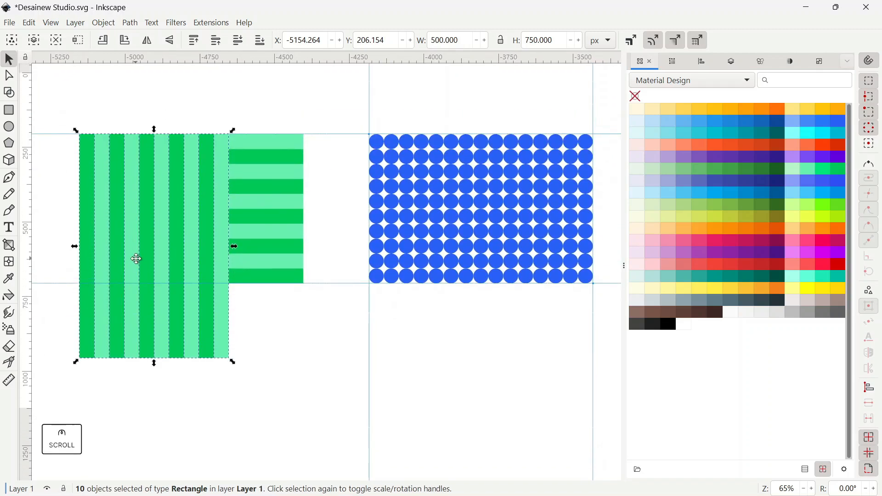
{"action": "left_click_drag", "start_coordinate": [65, 102], "coordinate": [167, 401]}
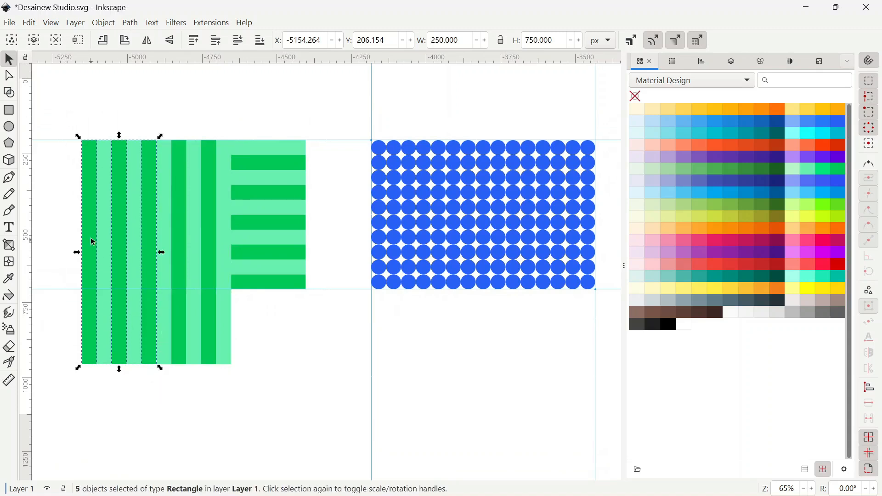
{"action": "key", "text": "ctrl+d"}
{"action": "left_click_drag", "start_coordinate": [92, 151], "coordinate": [240, 164]}
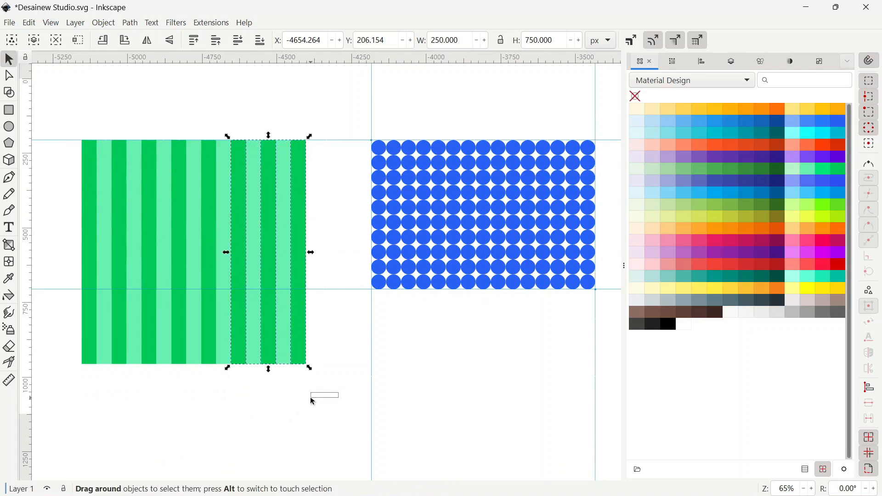
- Select all fifteen vertical stripes, move them clear of the horizontal stripes, and return them to the shared upper-left corner
{"action": "left_click_drag", "start_coordinate": [62, 117], "coordinate": [274, 384]}
{"action": "scroll", "coordinate": [244, 262], "scroll_direction": "down", "scroll_amount": 1}
{"action": "left_click_drag", "start_coordinate": [244, 262], "coordinate": [176, 375]}
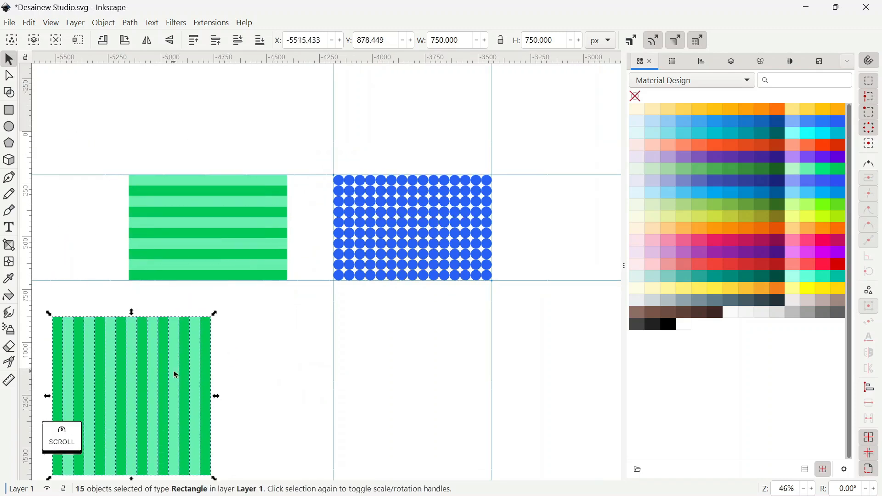
{"action": "key", "text": "ctrl+z"}
{"action": "mouse_move", "coordinate": [134, 192]}
{"action": "left_mouse_down"}
{"action": "mouse_move", "coordinate": [134, 292]}
{"action": "mouse_move", "coordinate": [162, 355]}
{"action": "mouse_move", "coordinate": [138, 181]}
{"action": "left_mouse_up"}
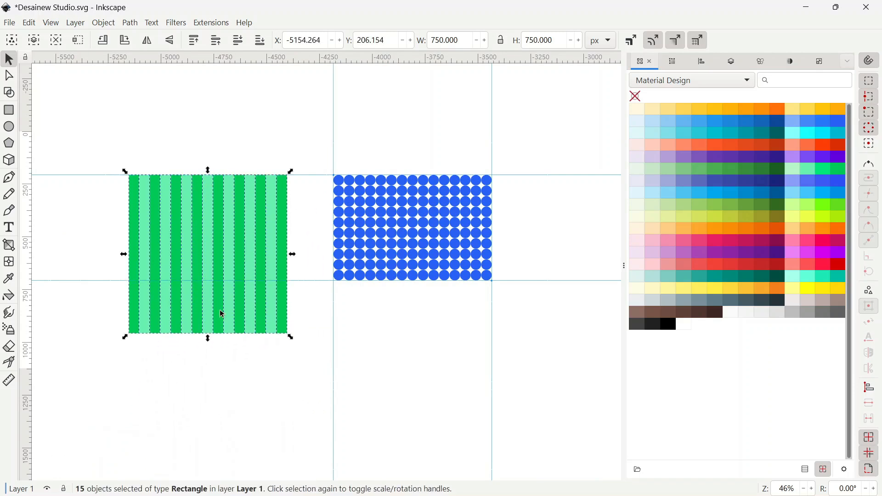
- Lower the fifteen vertical stripes' opacity to 64.3% and shorten them to 500 px high at the lower guide
{"action": "key", "text": "ctrl+shift+f"}
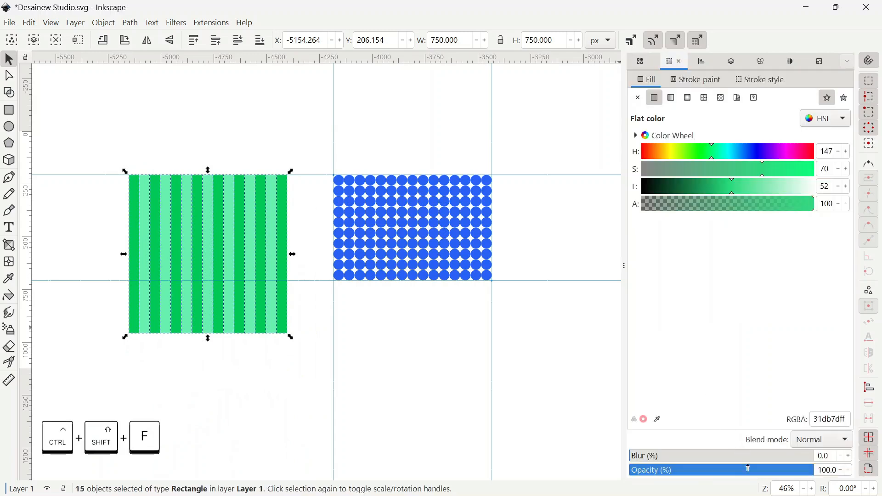
{"action": "left_click", "coordinate": [748, 470]}
{"action": "left_click_drag", "start_coordinate": [207, 339], "coordinate": [207, 282]}
{"action": "scroll", "coordinate": [198, 305], "scroll_direction": "right", "scroll_amount": 3}
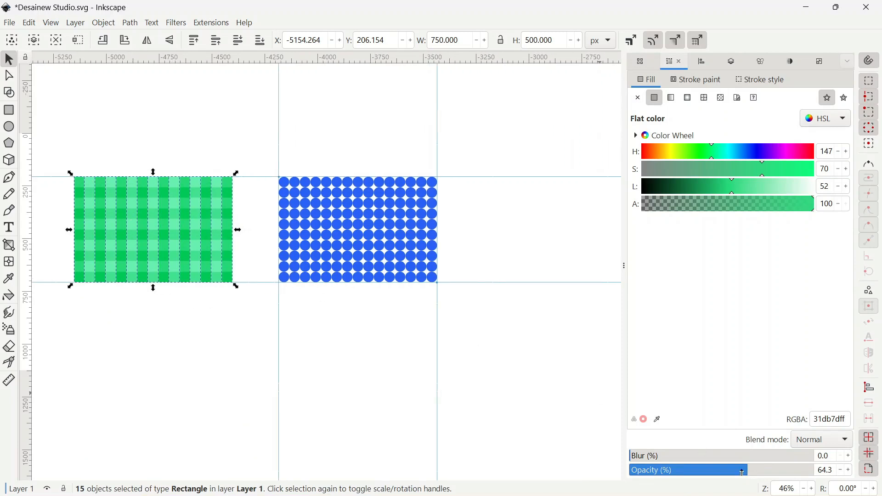
- Select all 25 green stripes and move them over the blue circle grid, aligned to the upper-left guide intersection
{"action": "left_click_drag", "start_coordinate": [59, 149], "coordinate": [255, 352]}
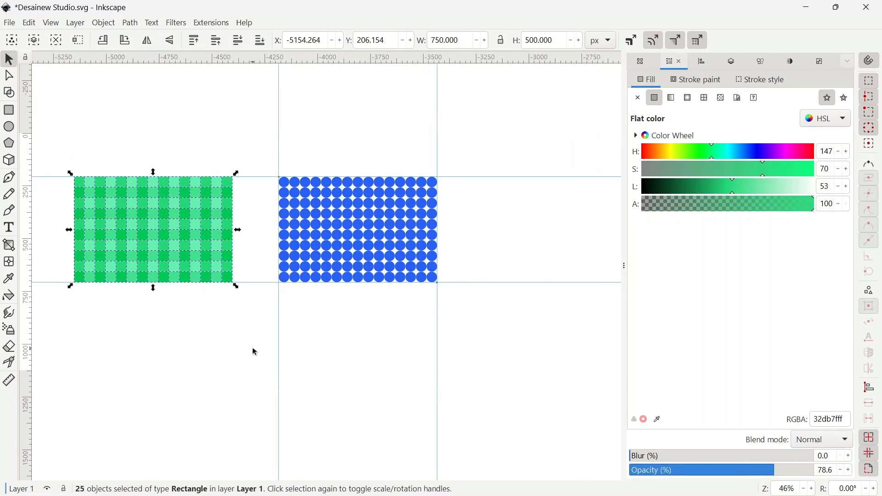
{"action": "left_click_drag", "start_coordinate": [49, 138], "coordinate": [241, 357]}
{"action": "left_click_drag", "start_coordinate": [77, 178], "coordinate": [282, 180]}
{"action": "scroll", "coordinate": [278, 175], "scroll_direction": "up", "scroll_amount": 6}
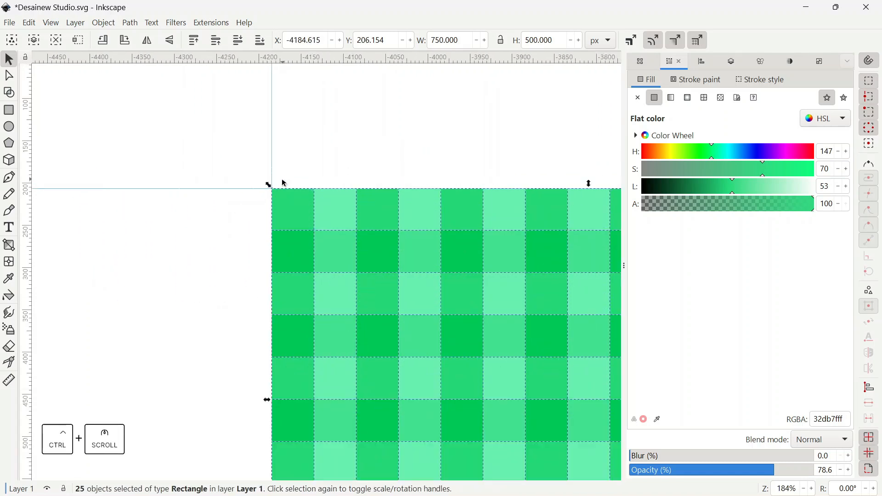
{"action": "mouse_move", "coordinate": [275, 209]}
{"action": "left_mouse_down"}
{"action": "mouse_move", "coordinate": [279, 237]}
{"action": "mouse_move", "coordinate": [274, 211]}
{"action": "left_mouse_up"}
{"action": "scroll", "coordinate": [195, 238], "scroll_direction": "down", "scroll_amount": 4}
{"action": "scroll", "coordinate": [207, 275], "scroll_direction": "down", "scroll_amount": 2}
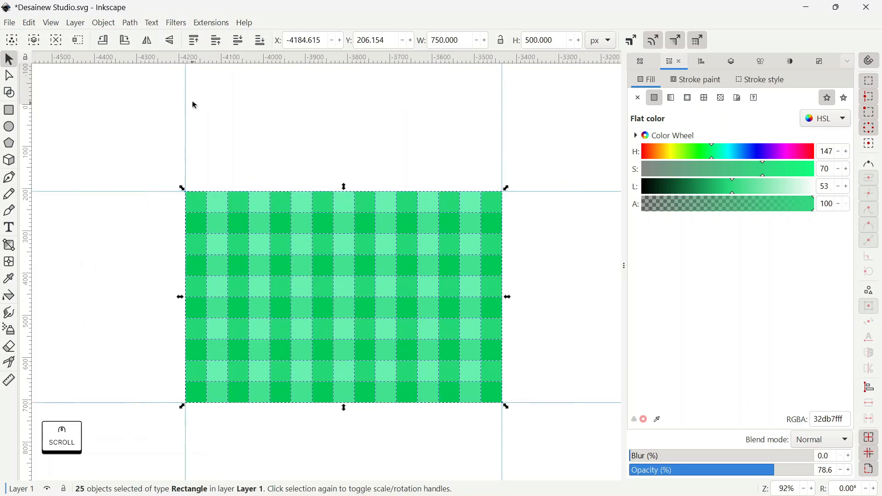
- Send the green stripes behind the blue circles and clear the selection
{"action": "left_click", "coordinate": [260, 41]}
{"action": "scroll", "coordinate": [226, 164], "scroll_direction": "down", "scroll_amount": 1}
{"action": "scroll", "coordinate": [226, 164], "scroll_direction": "right", "scroll_amount": 2}
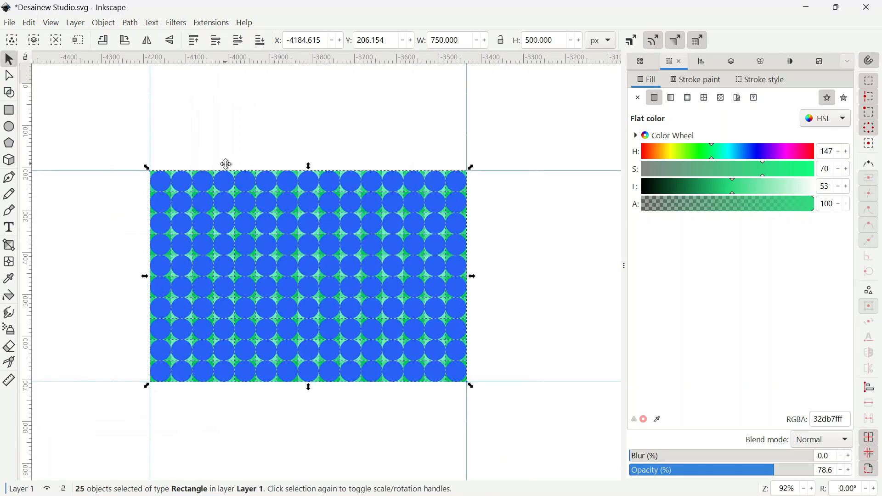
{"action": "left_click", "coordinate": [228, 146]}
{"action": "scroll", "coordinate": [187, 181], "scroll_direction": "up", "scroll_amount": 3}
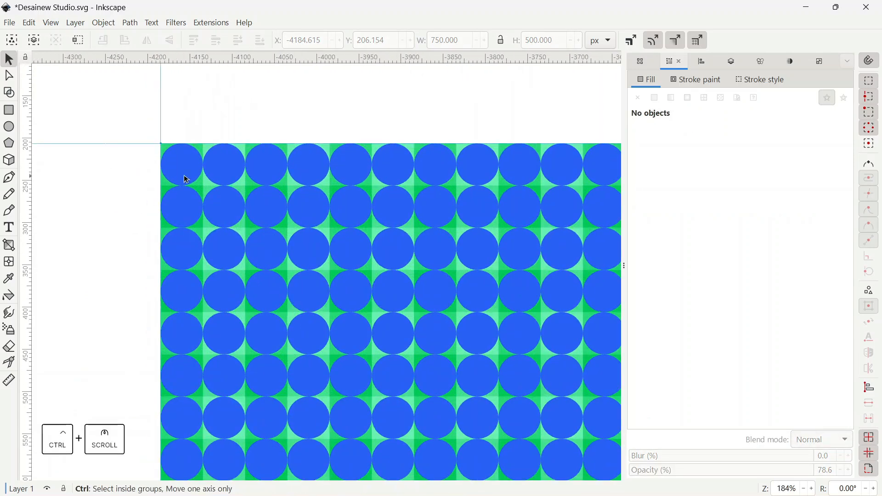
{"action": "scroll", "coordinate": [193, 244], "scroll_direction": "down", "scroll_amount": 3}
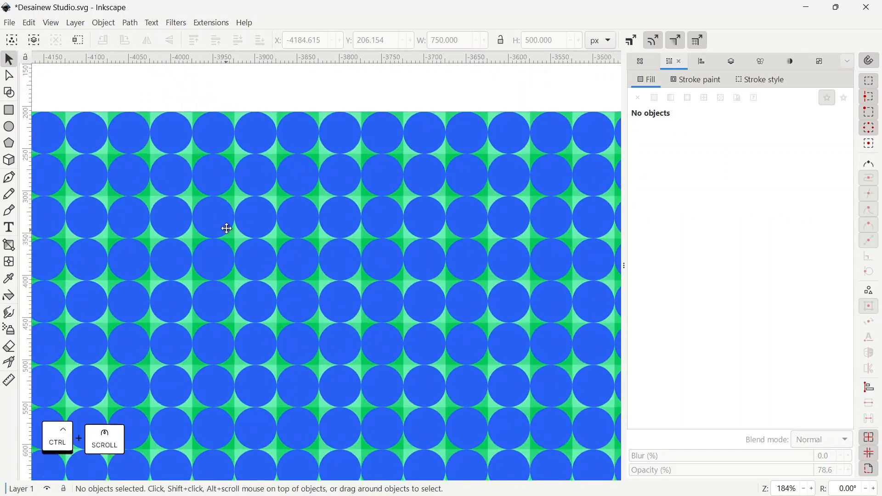
{"action": "scroll", "coordinate": [344, 233], "scroll_direction": "left", "scroll_amount": 2}
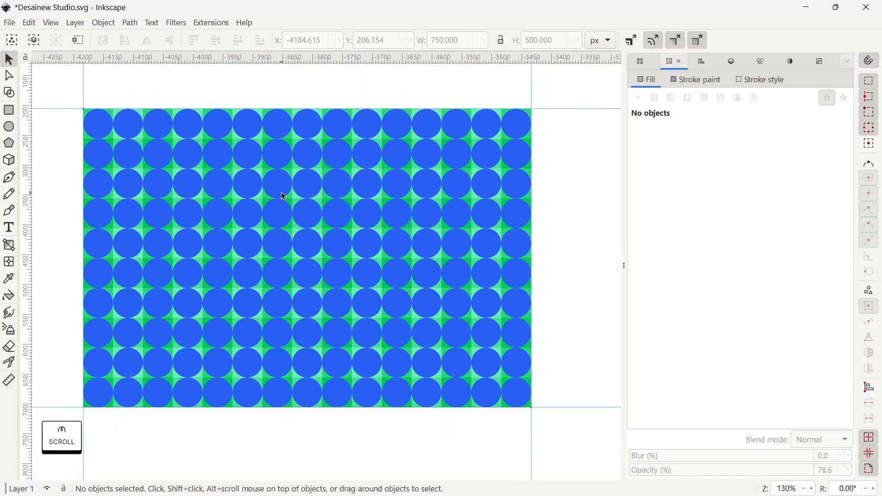
- Start Shape Builder on all circles and stripes, and form the first rounded segments in the upper-left part of the grid
{"action": "left_click_drag", "start_coordinate": [45, 81], "coordinate": [592, 456]}
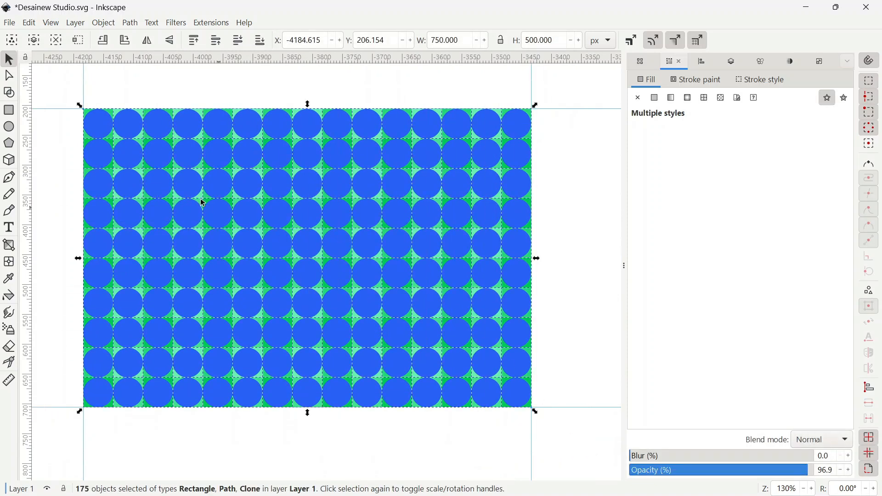
{"action": "left_click", "coordinate": [12, 96]}
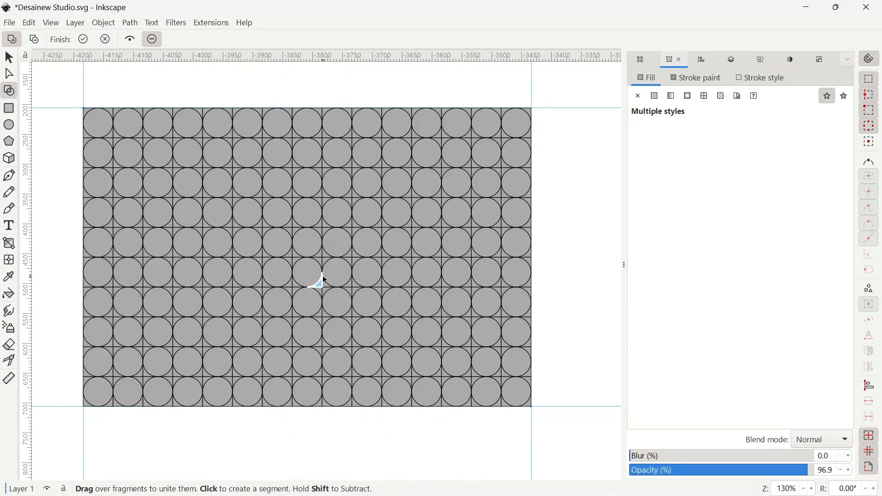
{"action": "left_click", "coordinate": [98, 121]}
{"action": "mouse_move", "coordinate": [100, 124]}
{"action": "left_mouse_down"}
{"action": "mouse_move", "coordinate": [104, 150]}
{"action": "mouse_move", "coordinate": [127, 130]}
{"action": "left_mouse_up"}
{"action": "left_click_drag", "start_coordinate": [115, 169], "coordinate": [126, 209]}
{"action": "left_click_drag", "start_coordinate": [131, 148], "coordinate": [184, 181]}
{"action": "left_click", "coordinate": [160, 182]}
- Form more joined and single-circle segments across the top three rows, up to the eighth column
{"action": "left_click_drag", "start_coordinate": [159, 124], "coordinate": [186, 151]}
{"action": "left_click", "coordinate": [189, 124]}
{"action": "mouse_move", "coordinate": [219, 124]}
{"action": "left_mouse_down"}
{"action": "mouse_move", "coordinate": [208, 134]}
{"action": "mouse_move", "coordinate": [246, 180]}
{"action": "left_mouse_up"}
{"action": "mouse_move", "coordinate": [218, 183]}
{"action": "left_mouse_down"}
{"action": "mouse_move", "coordinate": [266, 191]}
{"action": "mouse_move", "coordinate": [249, 155]}
{"action": "left_mouse_up"}
{"action": "left_click", "coordinate": [252, 125]}
{"action": "left_click_drag", "start_coordinate": [304, 125], "coordinate": [283, 141]}
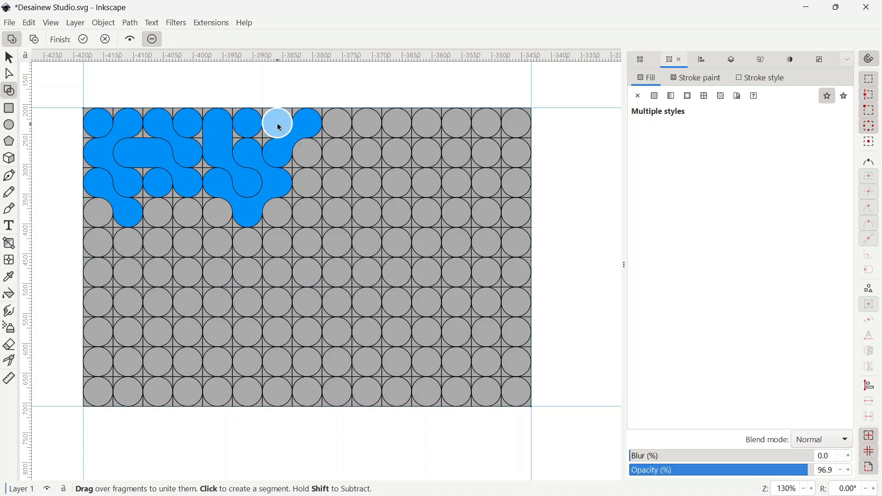
{"action": "left_click", "coordinate": [277, 127]}
- Form joined and single-circle segments in rows four to six across the first seven columns
{"action": "left_click_drag", "start_coordinate": [129, 210], "coordinate": [144, 194]}
{"action": "left_click", "coordinate": [159, 213]}
{"action": "mouse_move", "coordinate": [187, 213]}
{"action": "left_mouse_down"}
{"action": "mouse_move", "coordinate": [162, 232]}
{"action": "mouse_move", "coordinate": [215, 238]}
{"action": "left_mouse_up"}
{"action": "left_click", "coordinate": [217, 213]}
{"action": "mouse_move", "coordinate": [275, 213]}
{"action": "left_mouse_down"}
{"action": "mouse_move", "coordinate": [256, 231]}
{"action": "mouse_move", "coordinate": [266, 232]}
{"action": "left_mouse_up"}
{"action": "left_click_drag", "start_coordinate": [188, 242], "coordinate": [217, 272]}
{"action": "mouse_move", "coordinate": [278, 214]}
{"action": "left_mouse_down"}
{"action": "mouse_move", "coordinate": [236, 256]}
{"action": "mouse_move", "coordinate": [248, 276]}
{"action": "left_mouse_up"}
{"action": "mouse_move", "coordinate": [98, 212]}
{"action": "left_mouse_down"}
{"action": "mouse_move", "coordinate": [114, 260]}
{"action": "mouse_move", "coordinate": [158, 271]}
{"action": "left_mouse_up"}
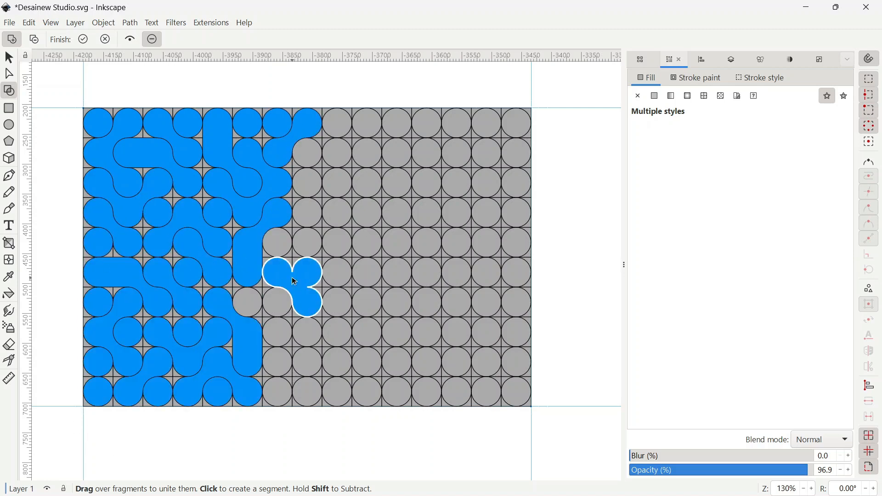
- Undo unwanted unions and form joined and single-circle segments in columns seven to nine, between rows two and seven
{"action": "key", "text": "ctrl+z"}
{"action": "left_click_drag", "start_coordinate": [279, 273], "coordinate": [307, 303]}
{"action": "mouse_move", "coordinate": [307, 272]}
{"action": "left_mouse_down"}
{"action": "mouse_move", "coordinate": [336, 244]}
{"action": "mouse_move", "coordinate": [335, 215]}
{"action": "left_mouse_up"}
{"action": "left_click", "coordinate": [278, 242]}
{"action": "mouse_move", "coordinate": [307, 242]}
{"action": "left_mouse_down"}
{"action": "mouse_move", "coordinate": [307, 221]}
{"action": "mouse_move", "coordinate": [327, 194]}
{"action": "left_mouse_up"}
{"action": "key", "text": "ctrl+z"}
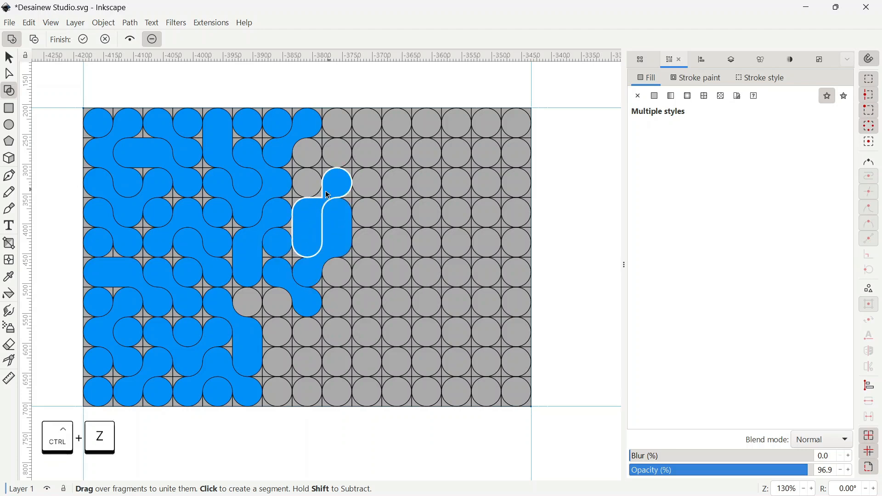
{"action": "left_click", "coordinate": [308, 186]}
{"action": "left_click", "coordinate": [308, 153]}
- Form joined and single-circle segments in columns six to eight of rows seven to nine
{"action": "left_click_drag", "start_coordinate": [303, 336], "coordinate": [278, 362]}
{"action": "left_click", "coordinate": [277, 332]}
{"action": "left_click_drag", "start_coordinate": [307, 332], "coordinate": [278, 303]}
{"action": "left_click", "coordinate": [248, 304]}
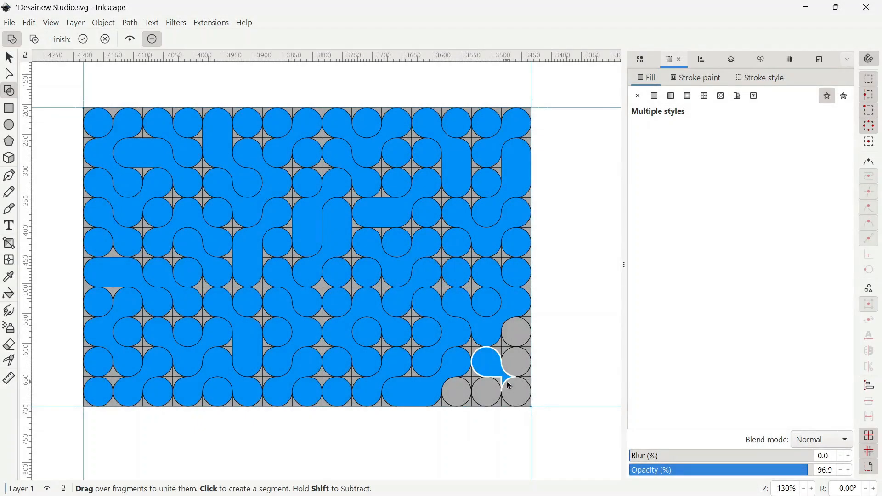
- Form segments from the remaining circles in the grid's lower-right corner and apply the Shape Builder result
{"action": "mouse_move", "coordinate": [503, 381]}
{"action": "left_mouse_down"}
{"action": "mouse_move", "coordinate": [508, 389]}
{"action": "mouse_move", "coordinate": [462, 393]}
{"action": "left_mouse_up"}
{"action": "left_click", "coordinate": [516, 361]}
{"action": "left_click", "coordinate": [517, 332]}
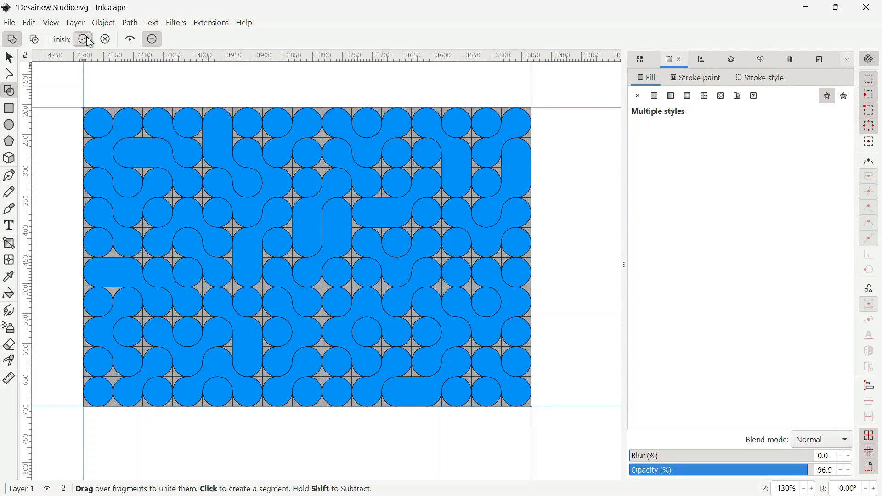
{"action": "key", "text": "Return"}
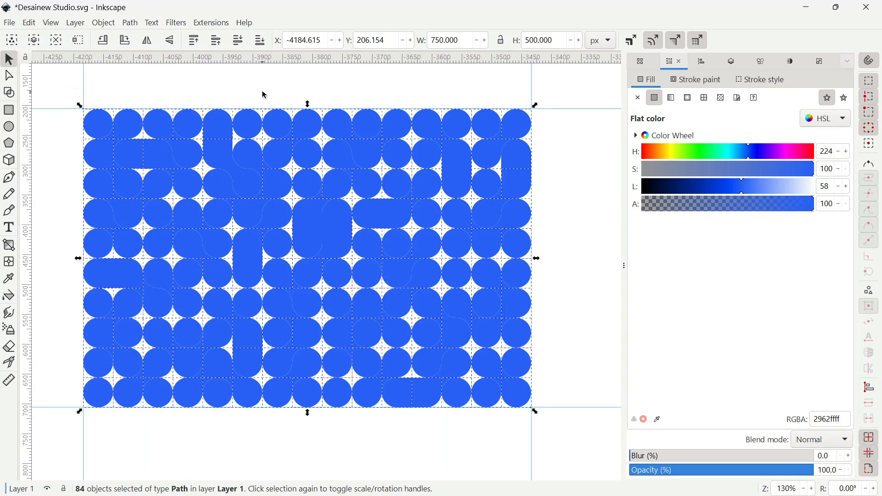
- Select all the blue segments and inset their paths twice to open gaps between them
{"action": "left_click", "coordinate": [131, 73]}
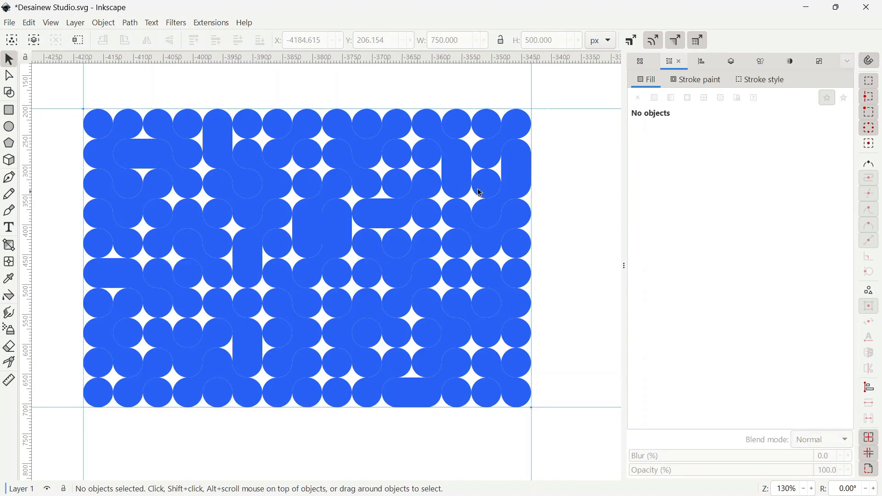
{"action": "left_click_drag", "start_coordinate": [561, 443], "coordinate": [43, 92]}
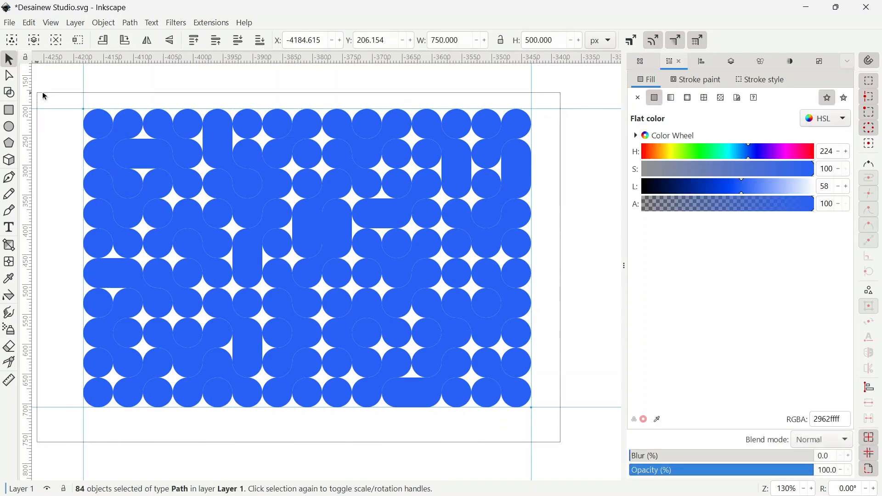
{"action": "left_click", "coordinate": [133, 23]}
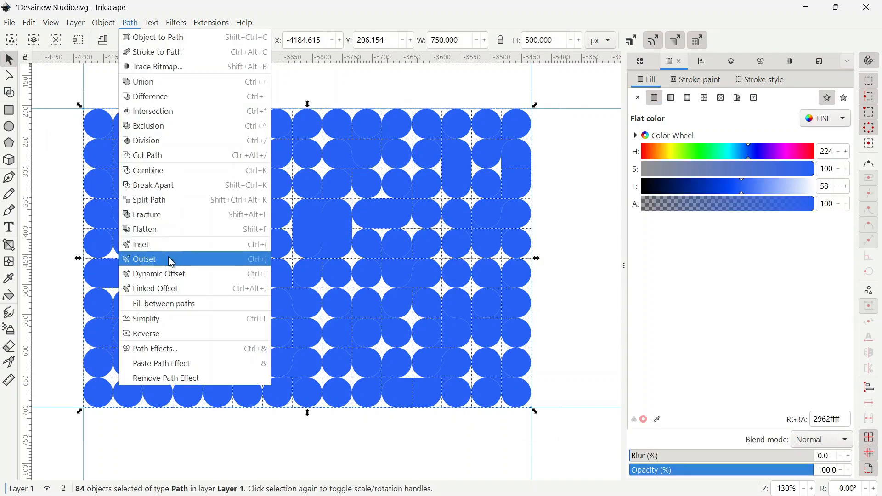
{"action": "left_click", "coordinate": [186, 249]}
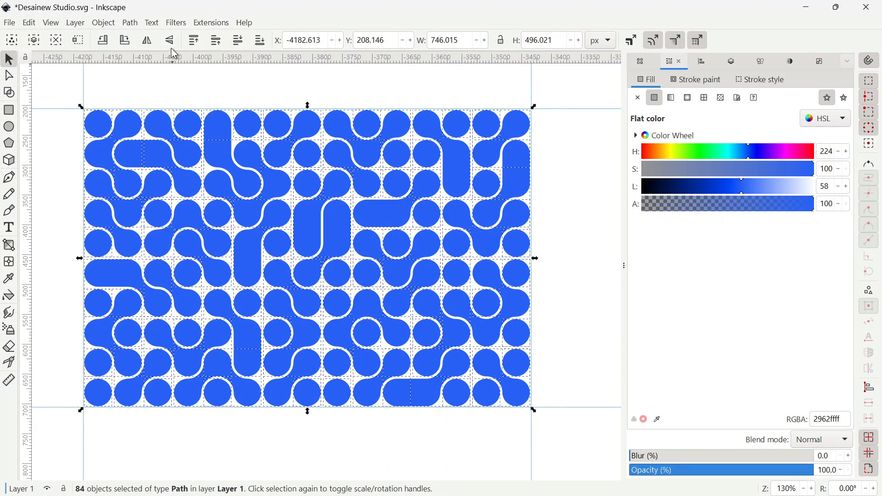
{"action": "left_click", "coordinate": [133, 23]}
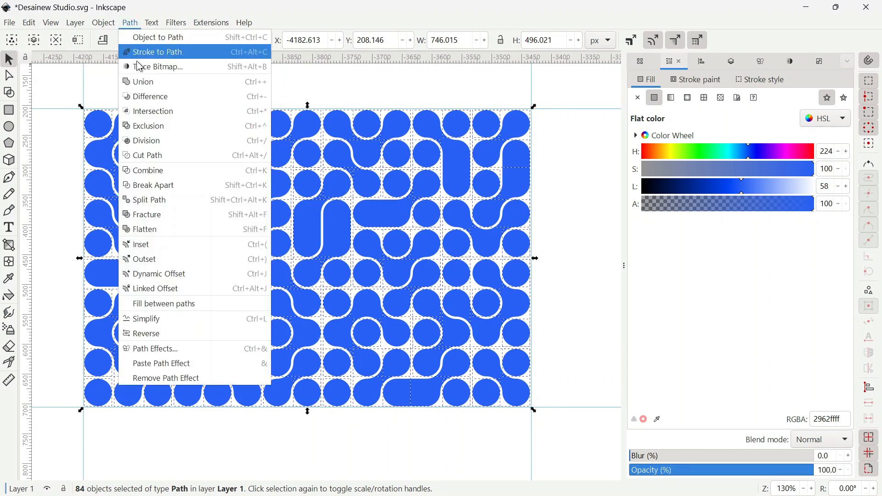
{"action": "left_click", "coordinate": [170, 250]}
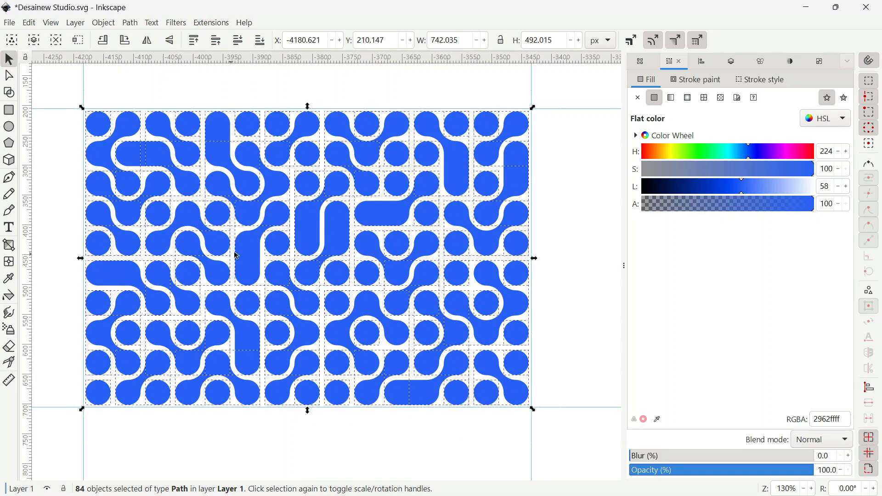
- Recolor all segments golden yellow from the Material Design swatches and clear the selection
{"action": "key", "text": "ctrl+shift+w"}
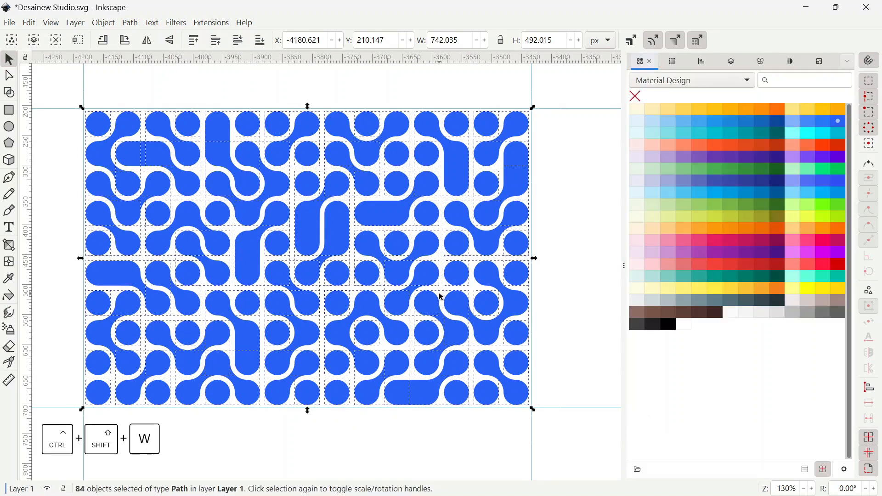
{"action": "left_click", "coordinate": [746, 286]}
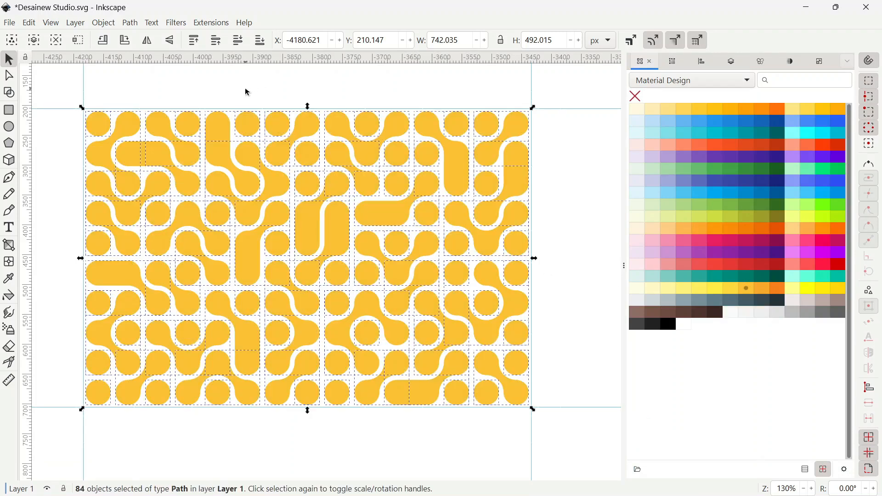
{"action": "left_click", "coordinate": [209, 23]}
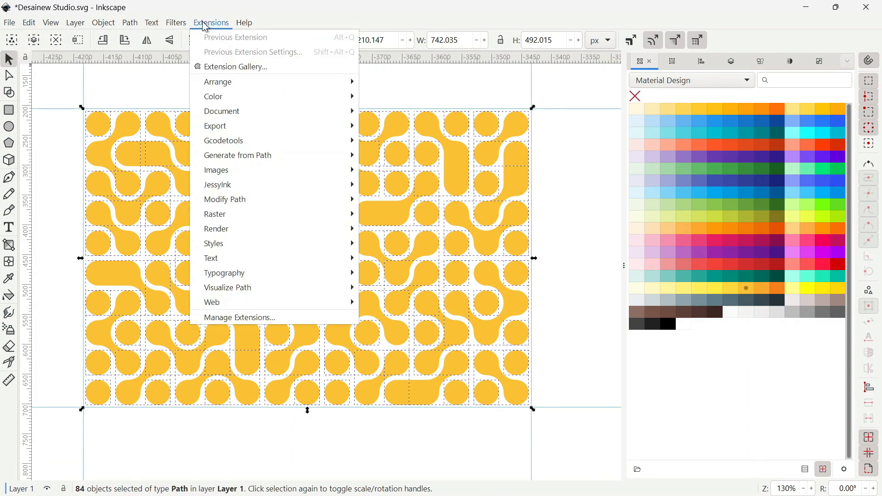
{"action": "left_click", "coordinate": [428, 91]}
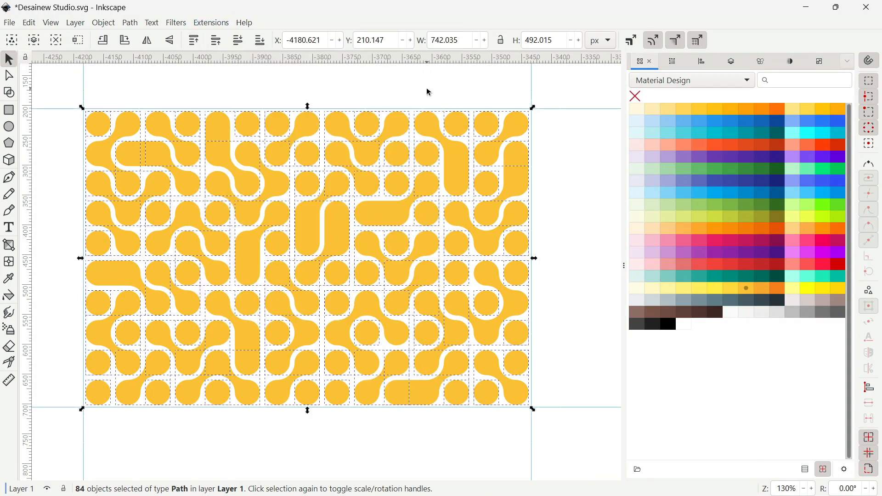
{"action": "left_click", "coordinate": [430, 93]}
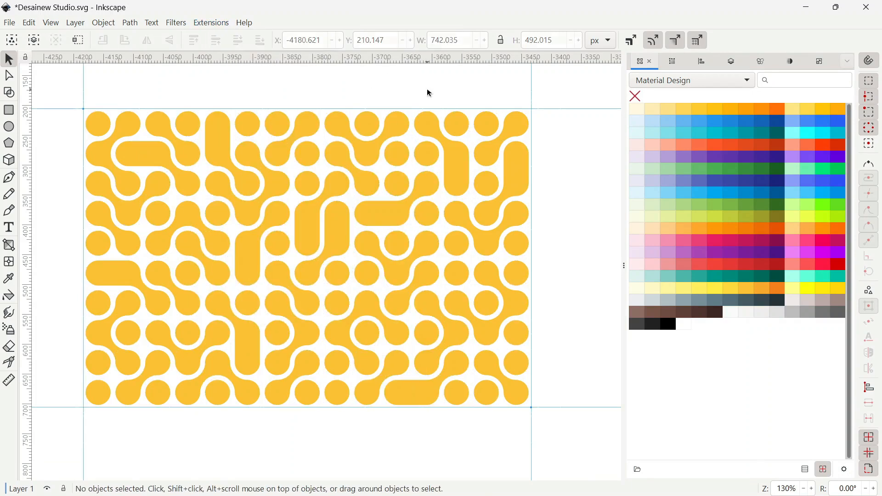
- Hide the guides on the canvas
{"action": "left_click", "coordinate": [53, 24]}
{"action": "mouse_move", "coordinate": [98, 156]}
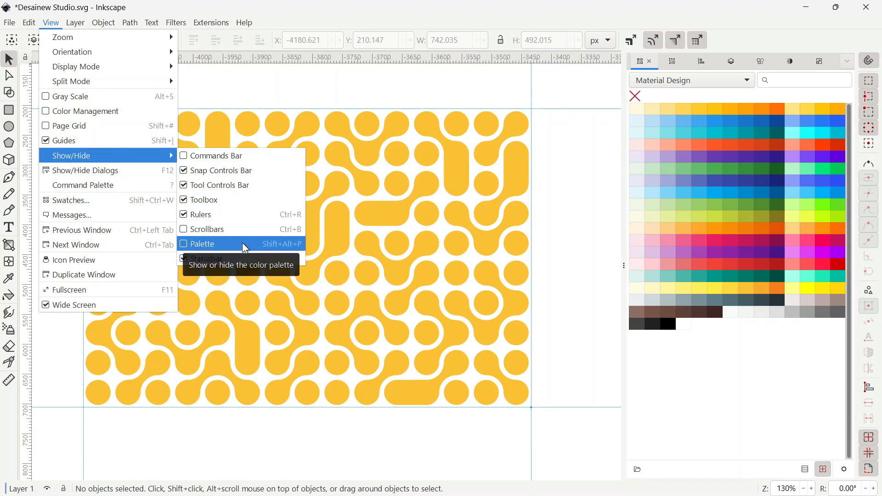
{"action": "left_click", "coordinate": [91, 143]}
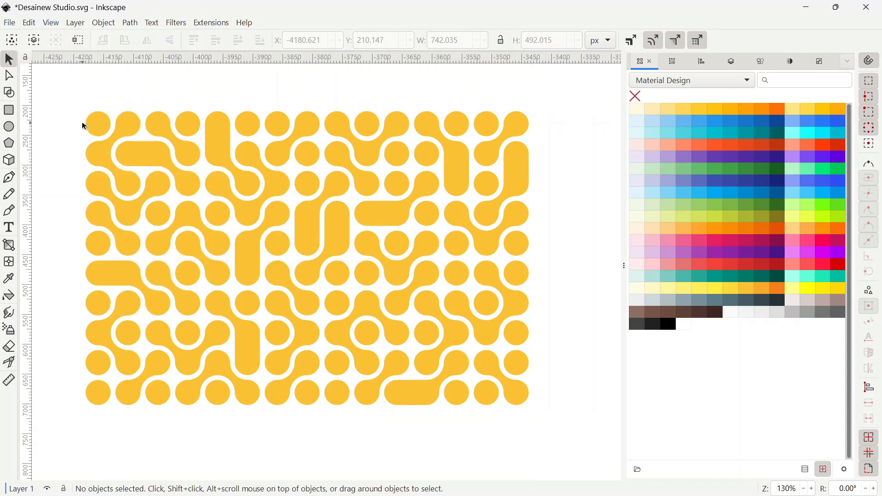
- Select all golden segments, open the Randomize color extension for them, and turn on its live preview
{"action": "left_click_drag", "start_coordinate": [49, 80], "coordinate": [578, 462]}
{"action": "left_click", "coordinate": [207, 23]}
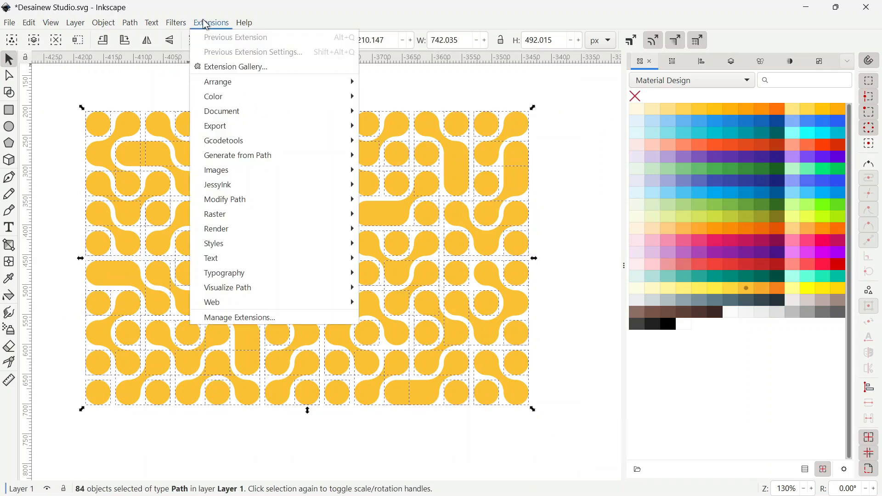
{"action": "mouse_move", "coordinate": [236, 102]}
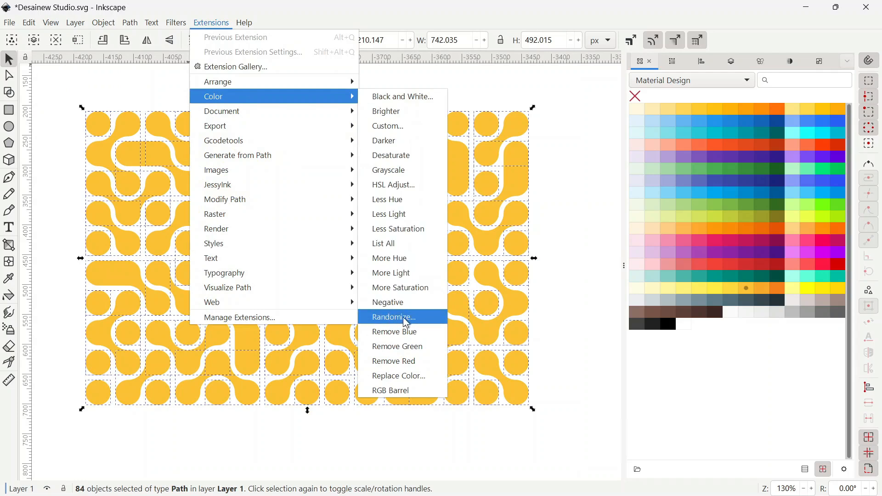
{"action": "left_click", "coordinate": [418, 323]}
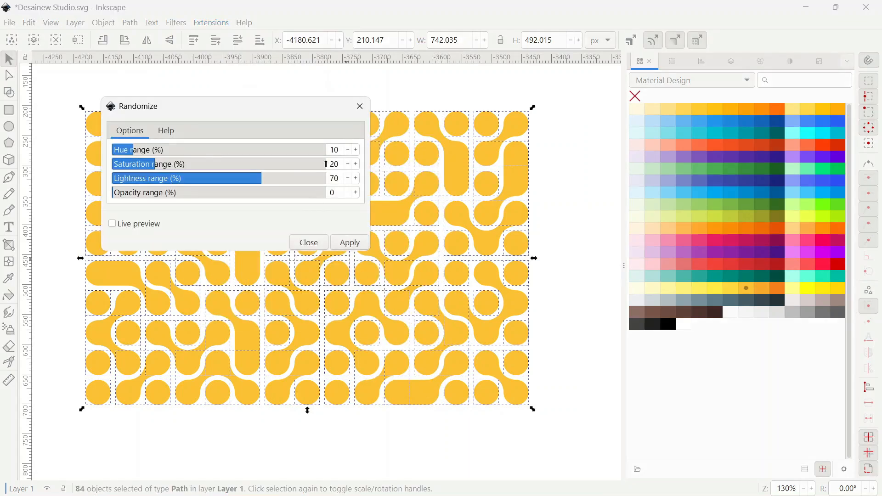
{"action": "left_click_drag", "start_coordinate": [290, 109], "coordinate": [526, 147]}
{"action": "key", "text": "ctrl+a"}
{"action": "key", "text": "Tab"}
{"action": "key", "text": "Tab"}
{"action": "key", "text": "Tab"}
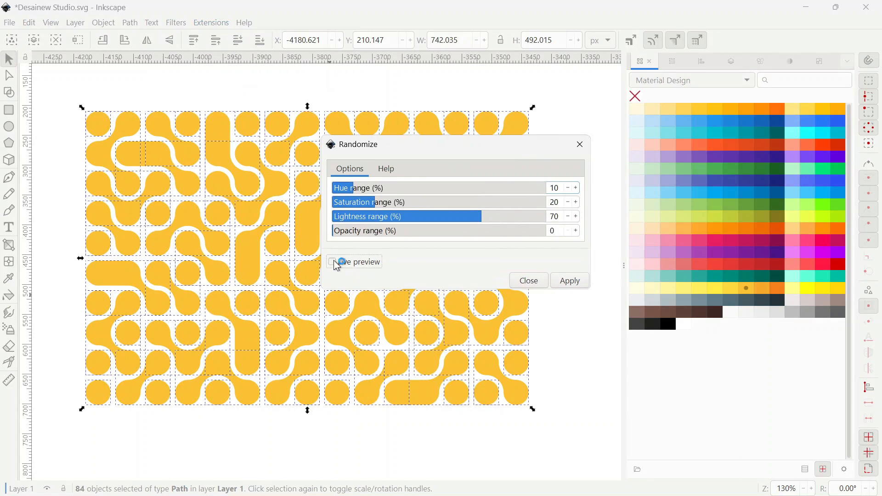
{"action": "left_click", "coordinate": [333, 262]}
- Try a 30% saturation range for the randomized segment colors, moving the Randomize dialog off the pattern to preview it
{"action": "left_click_drag", "start_coordinate": [468, 150], "coordinate": [560, 108]}
{"action": "left_click", "coordinate": [648, 147]}
{"action": "key", "text": "ctrl+a"}
{"action": "left_click", "coordinate": [648, 161]}
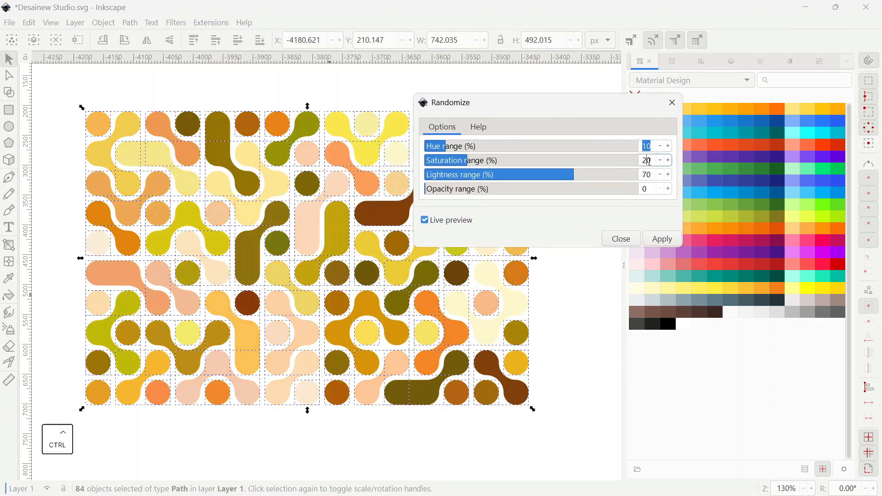
{"action": "key", "text": "ctrl+a"}
{"action": "type", "text": "100"}
{"action": "left_click", "coordinate": [649, 174]}
{"action": "left_click", "coordinate": [648, 160]}
{"action": "key", "text": "ctrl+a"}
{"action": "type", "text": "30"}
{"action": "left_click", "coordinate": [652, 174]}
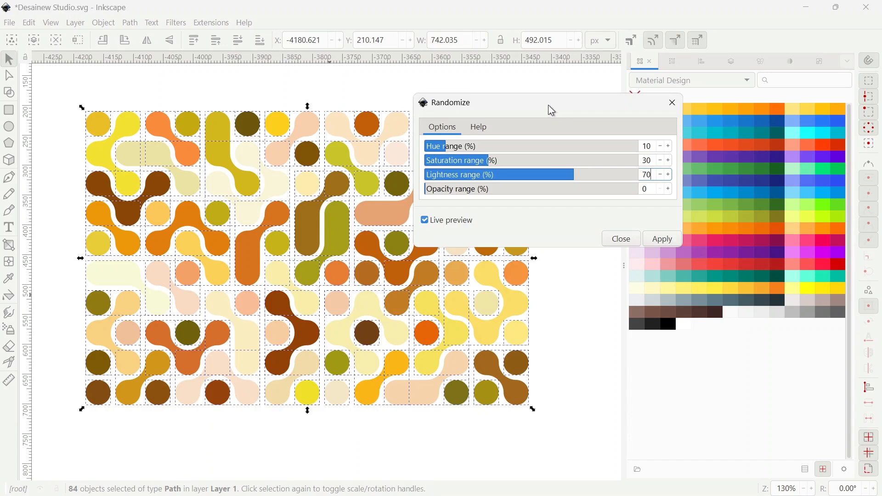
- Set the saturation range to 20% and the lightness range to 80%, apply the color randomization, and close the dialog
{"action": "left_click_drag", "start_coordinate": [550, 107], "coordinate": [609, 153]}
{"action": "left_click", "coordinate": [709, 207]}
{"action": "key", "text": "ctrl+a"}
{"action": "type", "text": "20"}
{"action": "key", "text": "Tab"}
{"action": "type", "text": "80"}
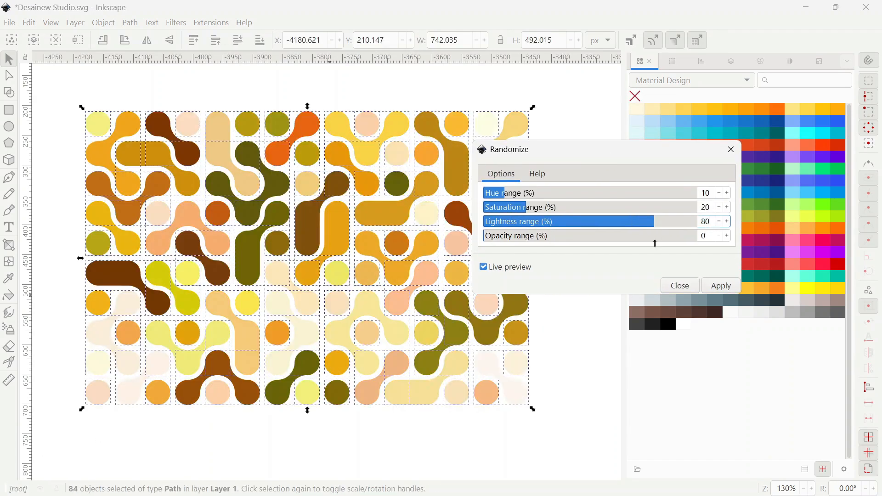
{"action": "left_click", "coordinate": [724, 289]}
{"action": "left_click", "coordinate": [683, 289]}
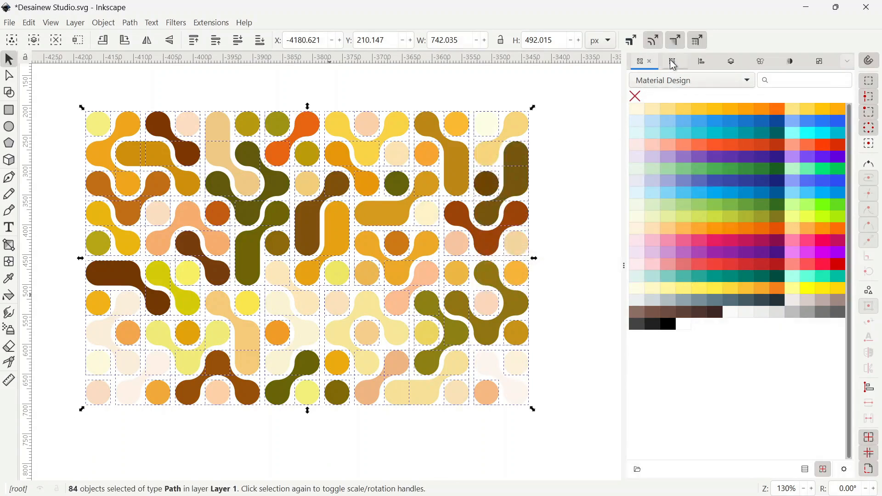
- Show the Align and Distribute options and group all the color-randomized segments, leaving nothing selected
{"action": "left_click", "coordinate": [701, 62]}
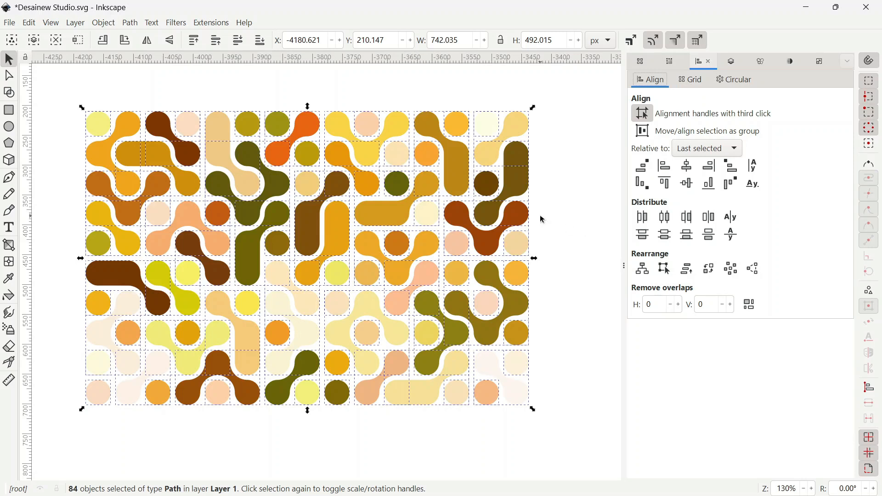
{"action": "left_click", "coordinate": [104, 23]}
{"action": "mouse_move", "coordinate": [114, 179]}
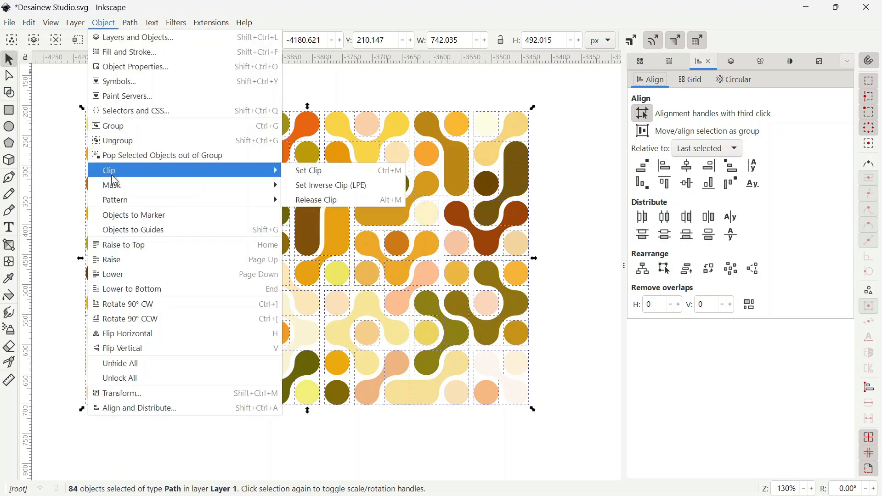
{"action": "left_click", "coordinate": [115, 125]}
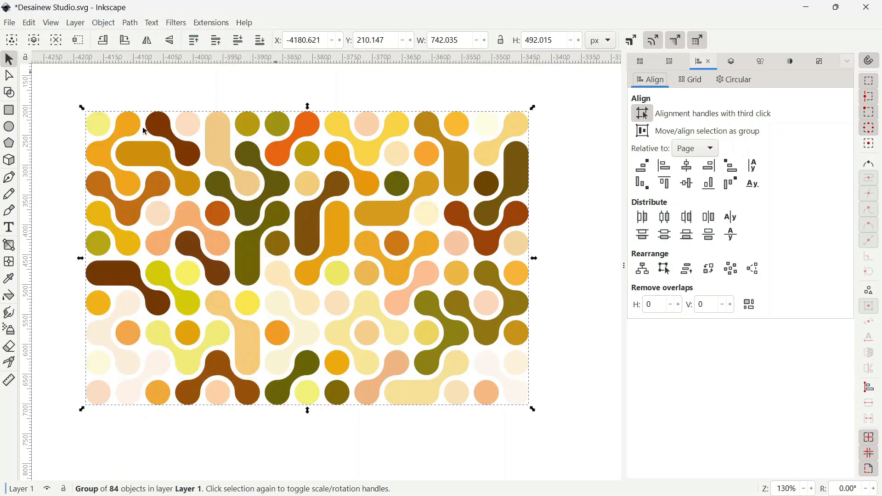
{"action": "left_click", "coordinate": [597, 218]}
{"action": "left_click_drag", "start_coordinate": [502, 271], "coordinate": [511, 280]}
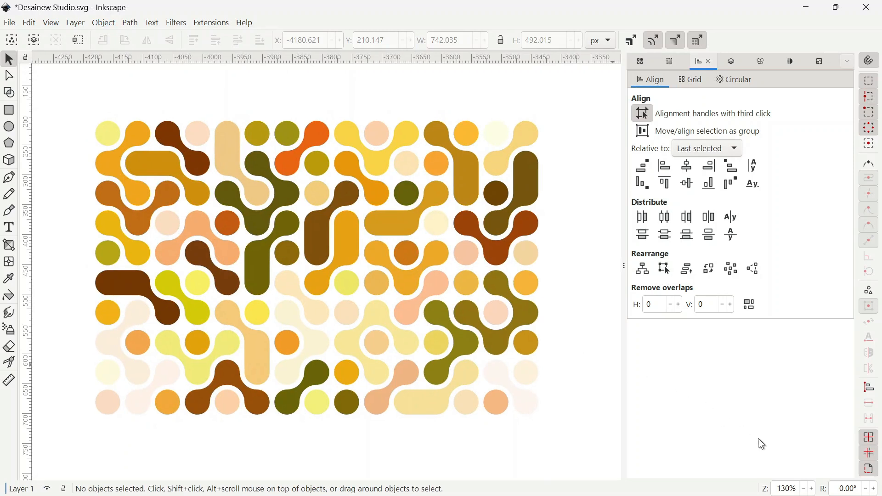
{"action": "scroll", "coordinate": [787, 485], "scroll_direction": "down", "scroll_amount": 1}
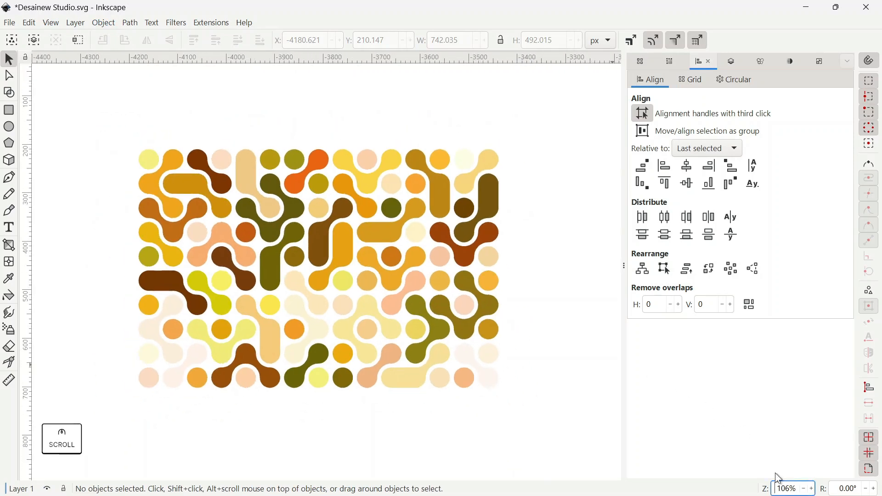